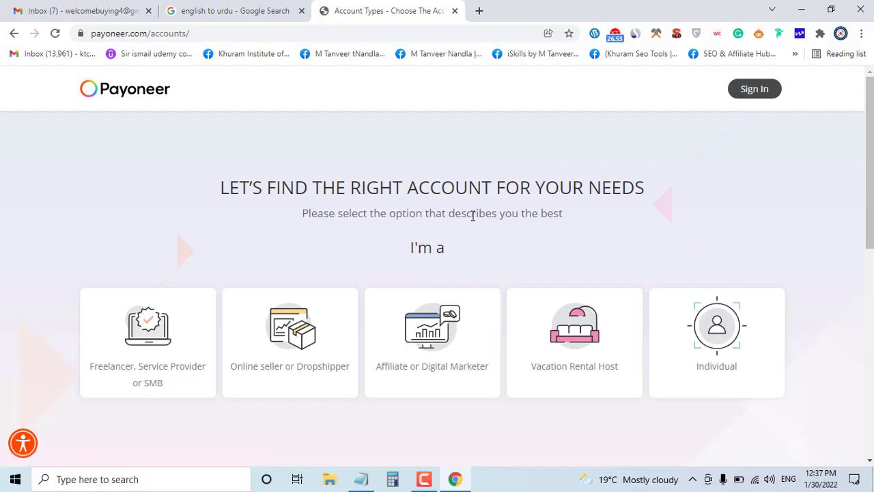
Answer the account finder: Affiliate or Digital Marketer, paid by publishers/networks/platforms, under $10,000 monthly
triple_click(407, 243)
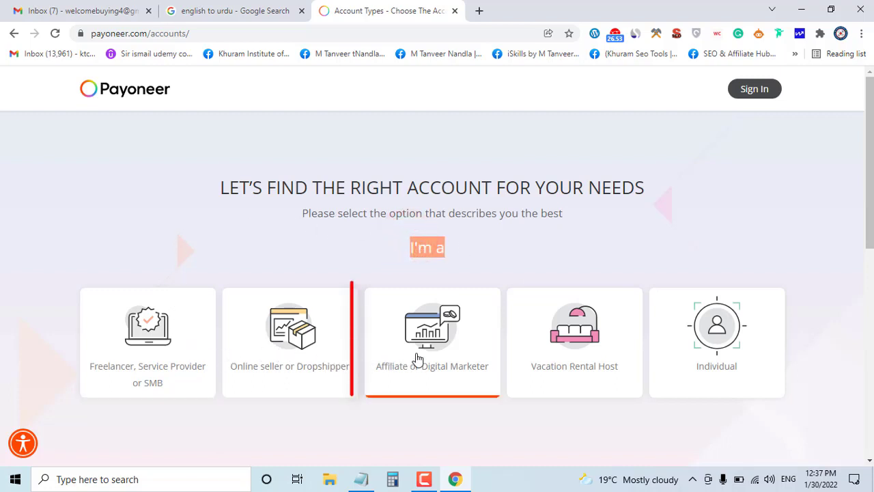
click(471, 355)
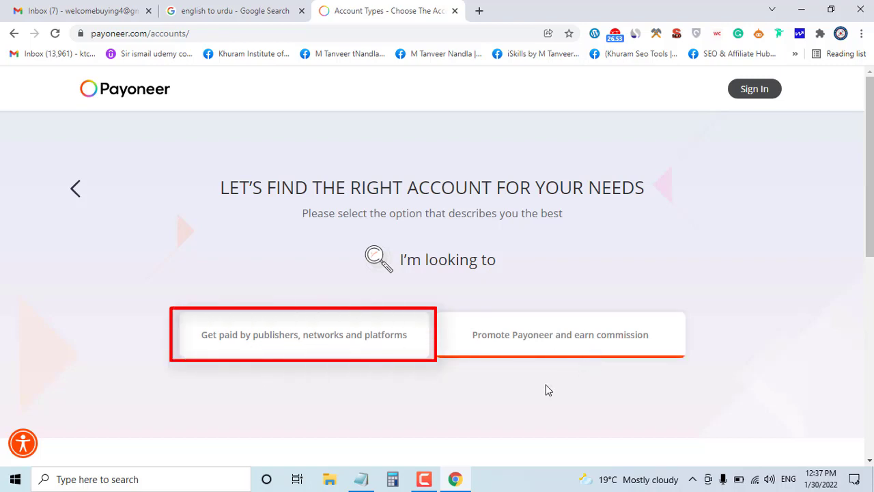
click(349, 348)
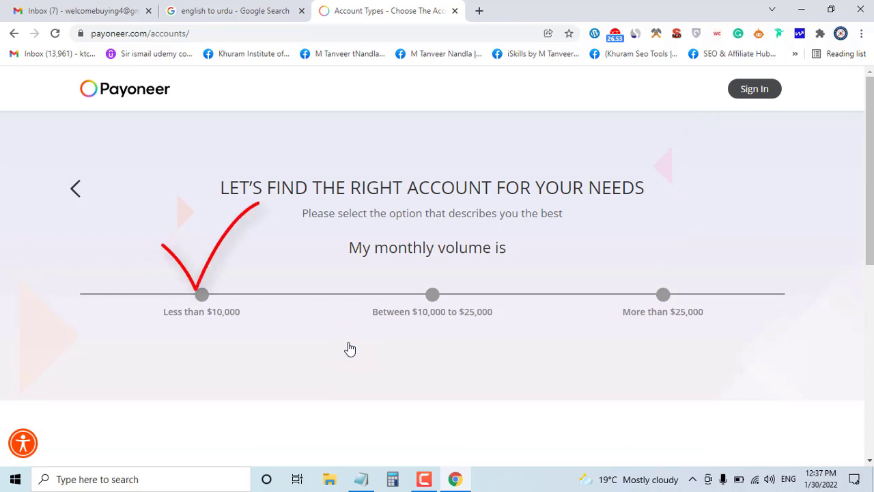
click(204, 299)
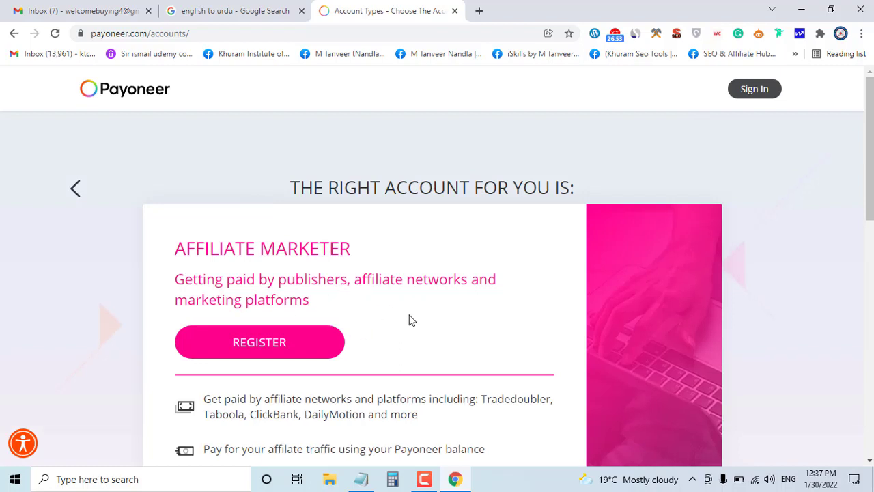
scroll(410, 319, down, 2)
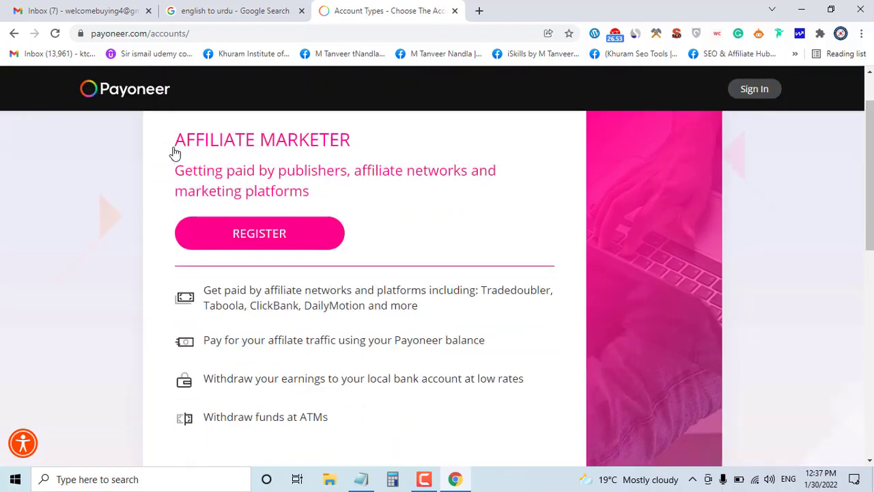
Start registering the recommended Affiliate Marketer account to bring up the sign-up form
click(330, 250)
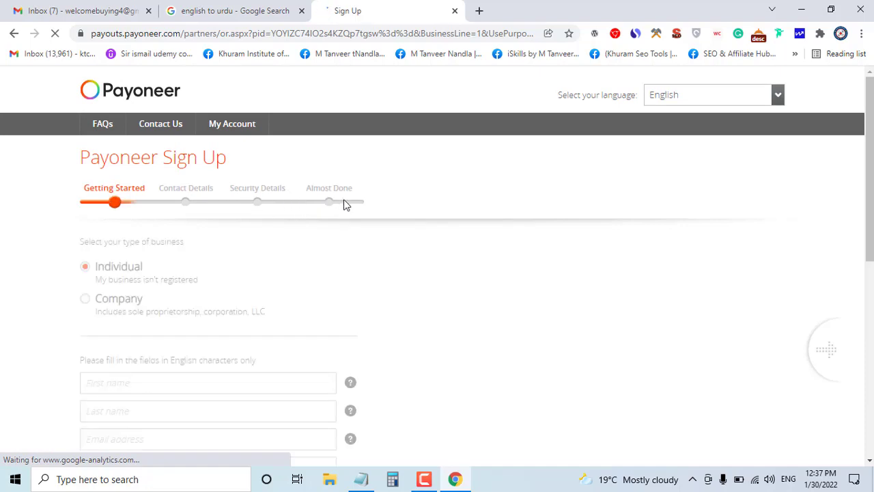
scroll(430, 201, down, 1)
scroll(410, 192, down, 3)
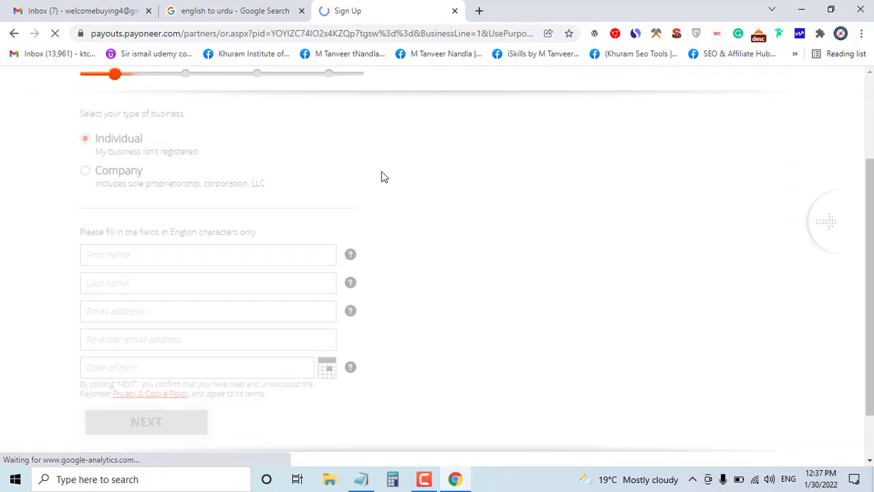
scroll(220, 164, up, 4)
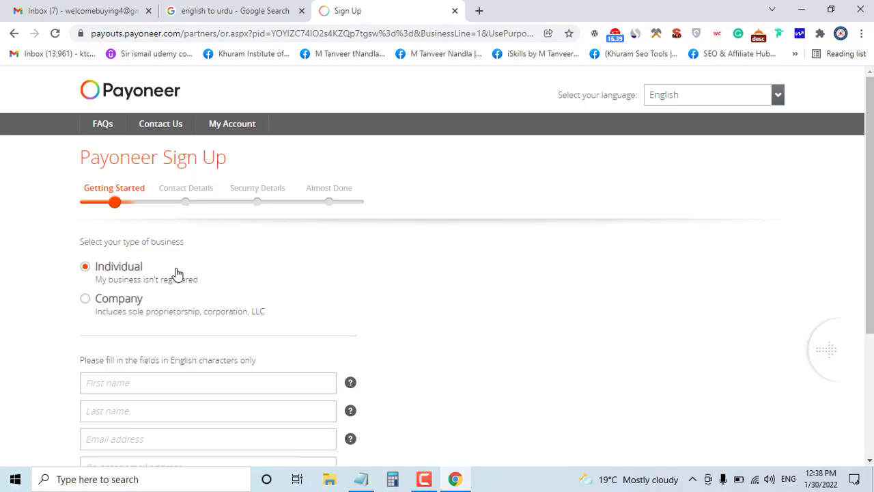
scroll(176, 274, down, 2)
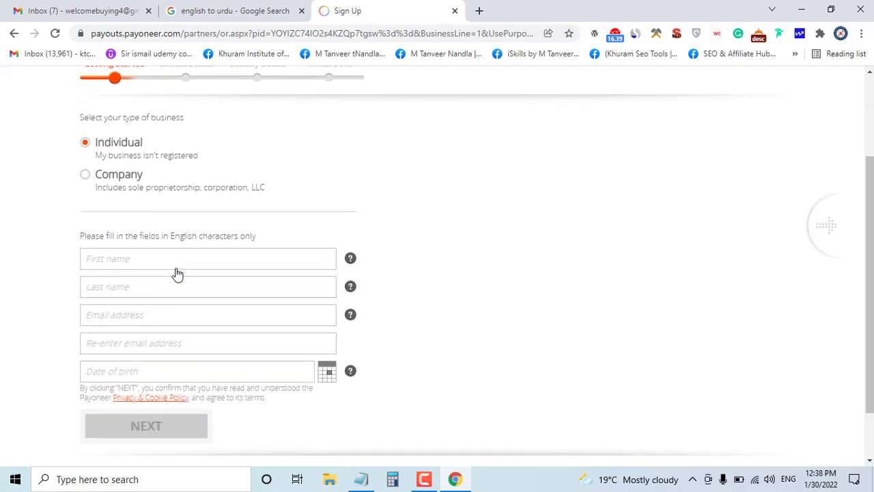
Set the business type to Individual and place the cursor in First name
click(85, 170)
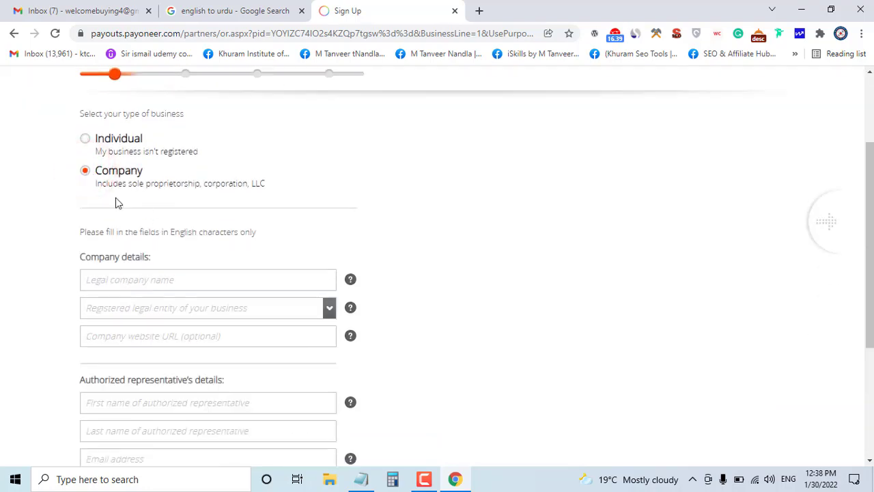
click(85, 139)
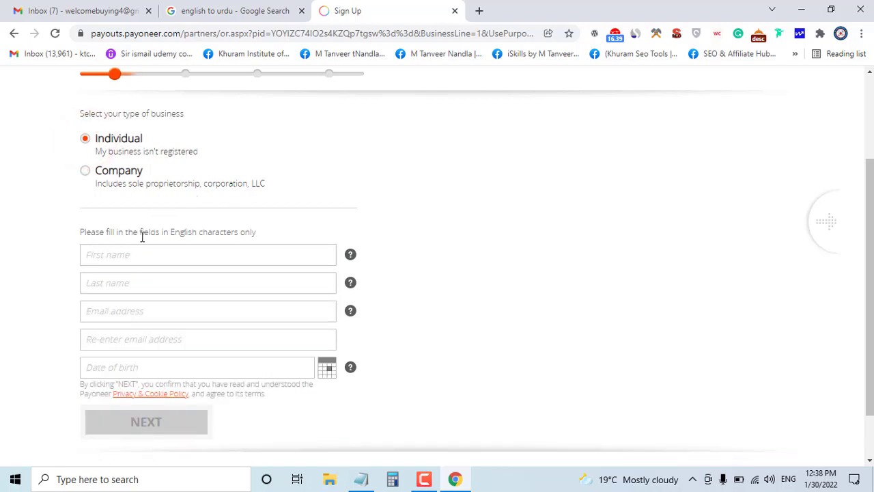
click(245, 250)
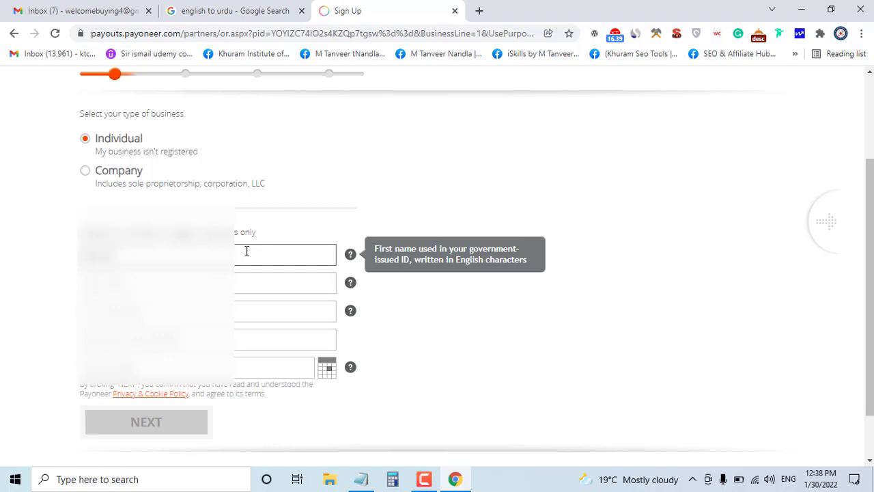
Enter the first name, last name and e-mail address, dismissing the autofill suggestions
text(ali)
click(232, 280)
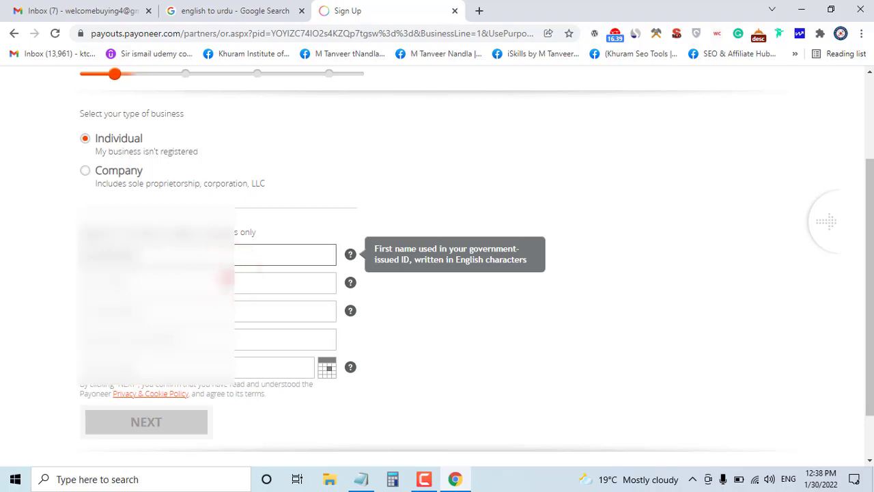
click(225, 280)
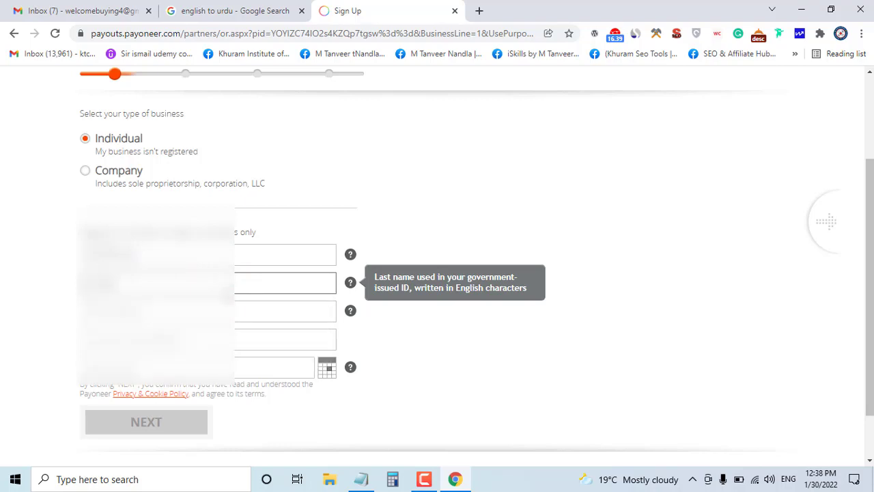
click(230, 310)
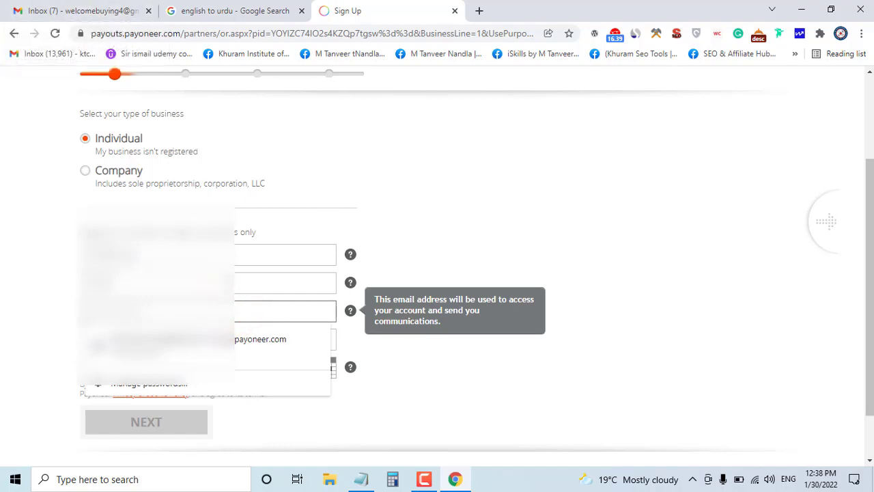
key(Escape)
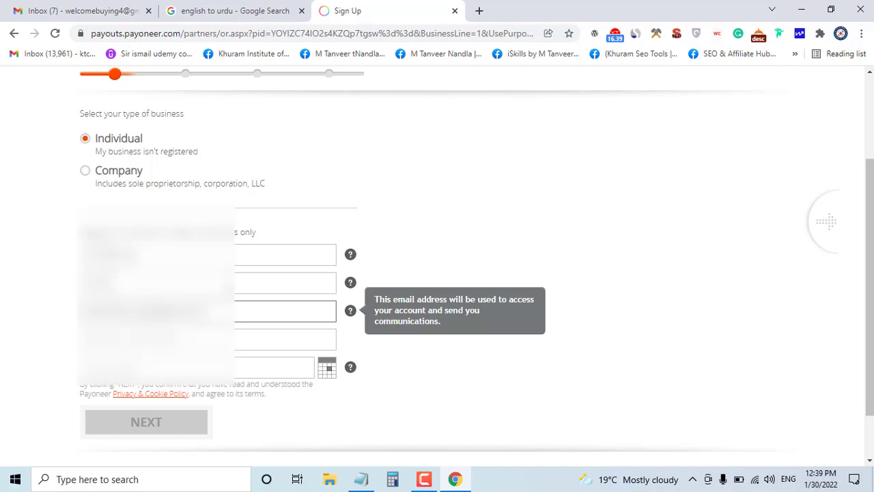
click(221, 338)
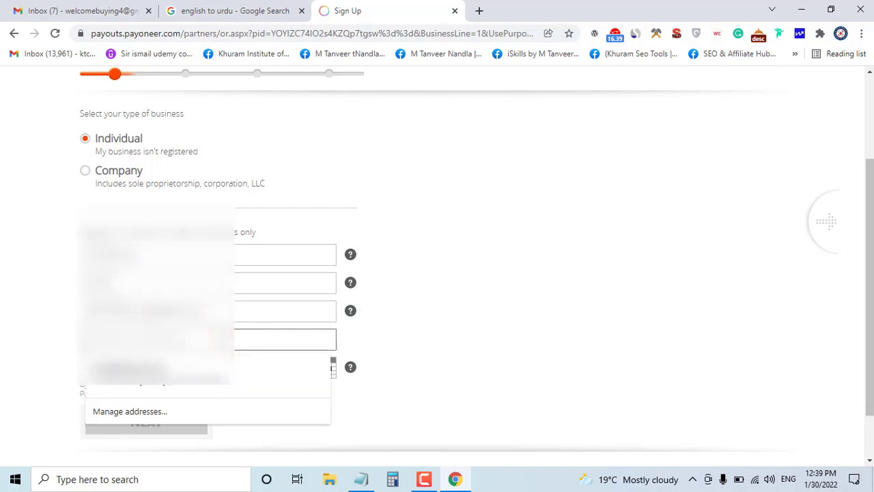
Copy the e-mail address into the Re-enter email field as plain text, then open the birth-date calendar
triple_click(215, 309)
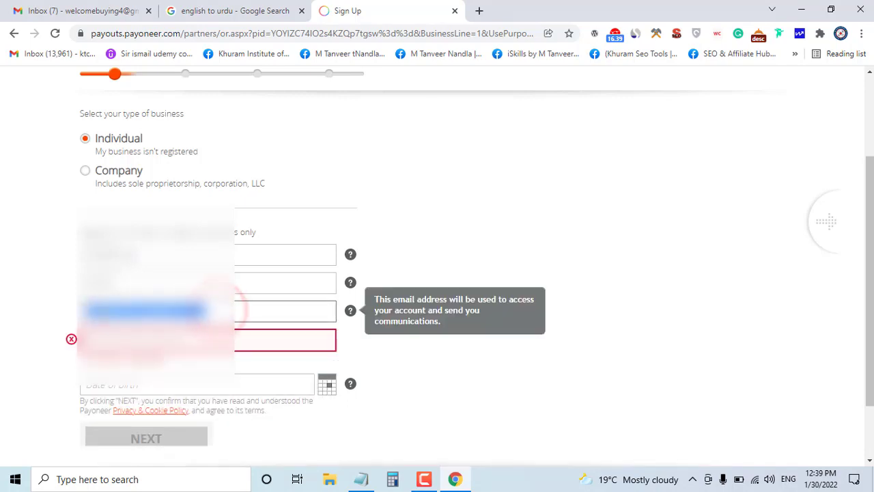
right_click(110, 300)
click(146, 123)
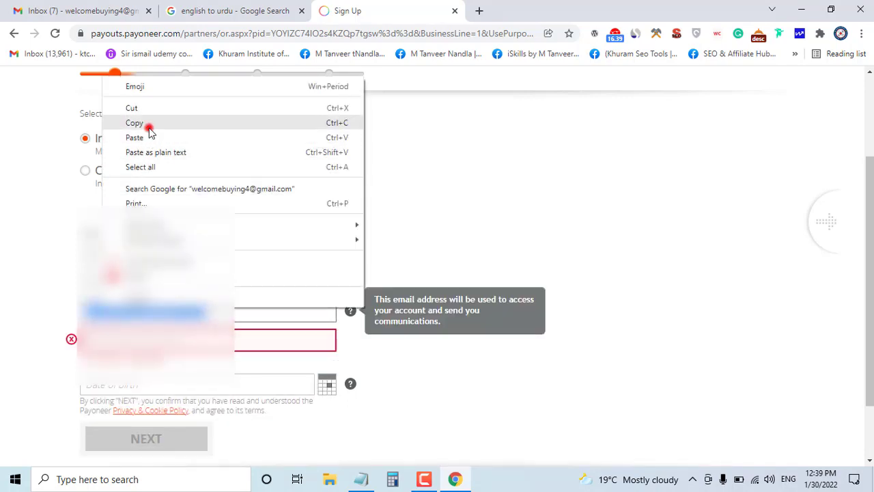
click(166, 339)
right_click(166, 338)
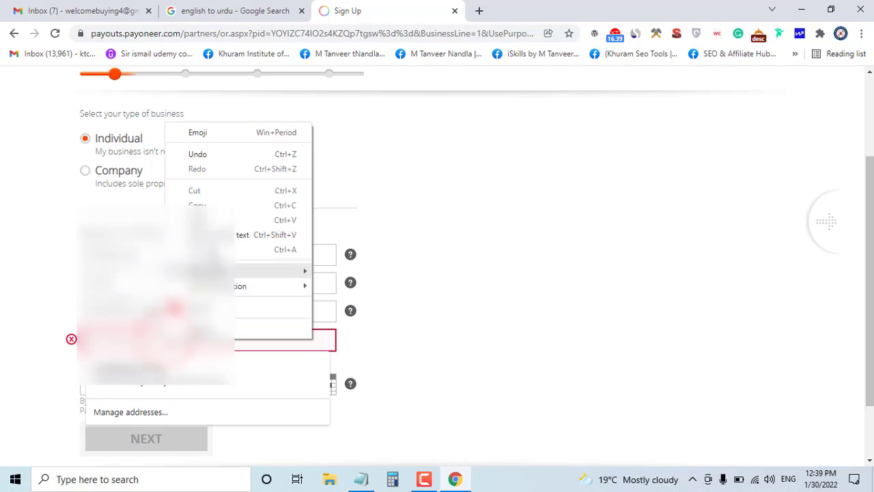
click(212, 234)
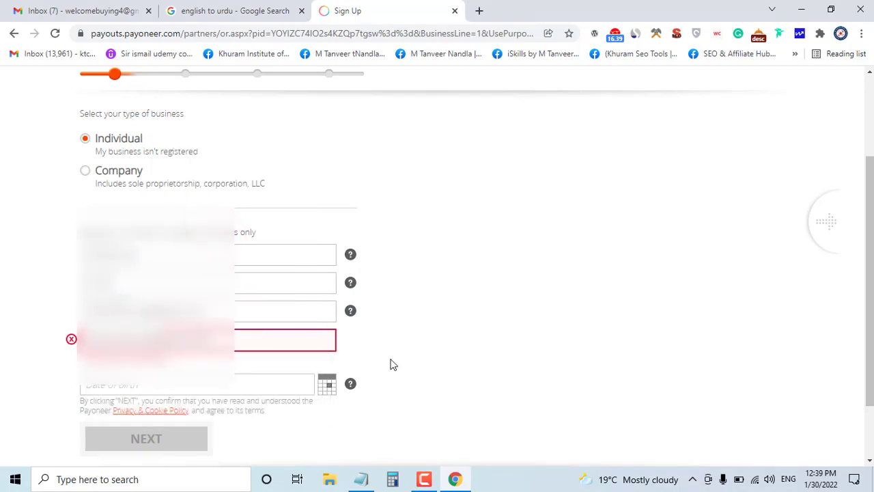
click(225, 386)
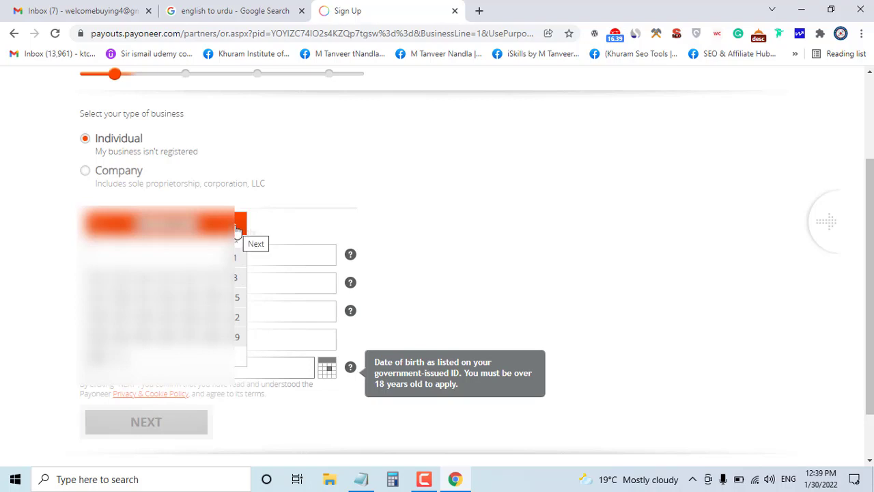
Pick the birth year from the list and a day in the date-of-birth calendar
click(154, 222)
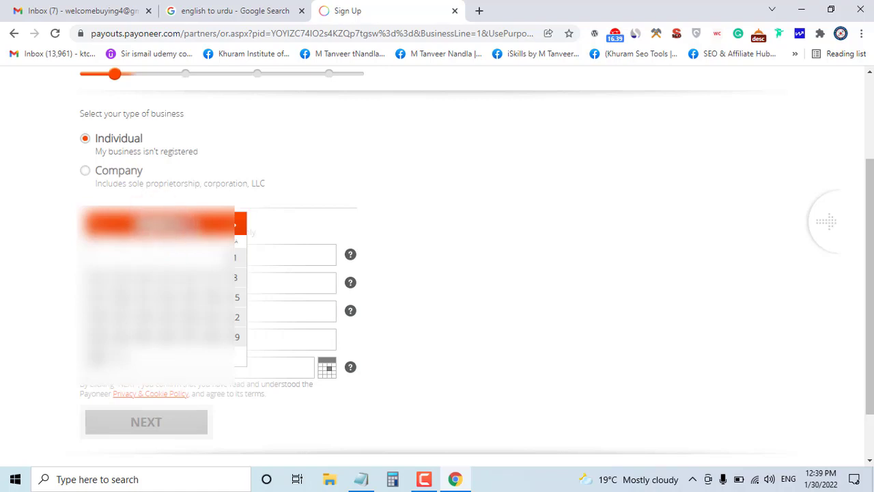
click(188, 219)
scroll(181, 308, up, 20)
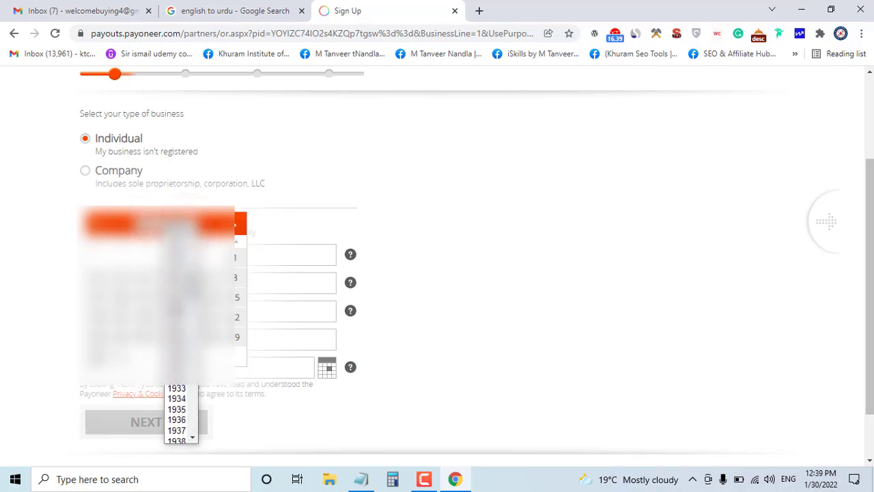
scroll(175, 356, down, 4)
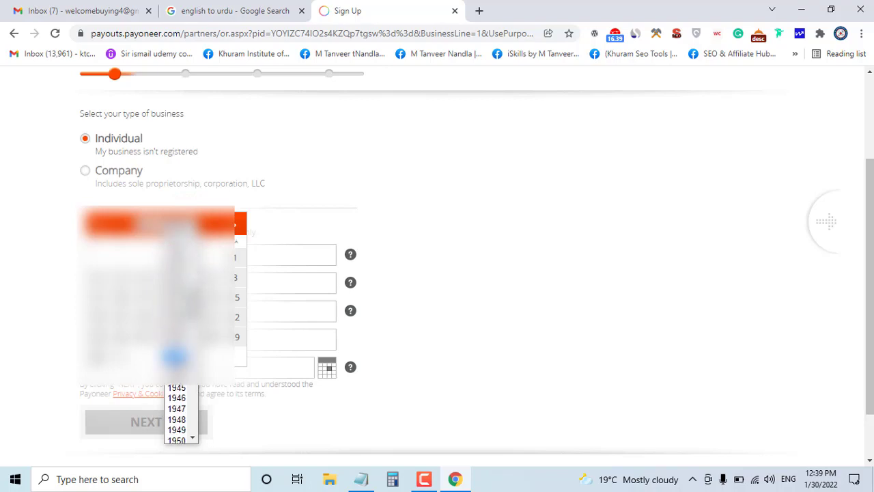
scroll(175, 356, down, 8)
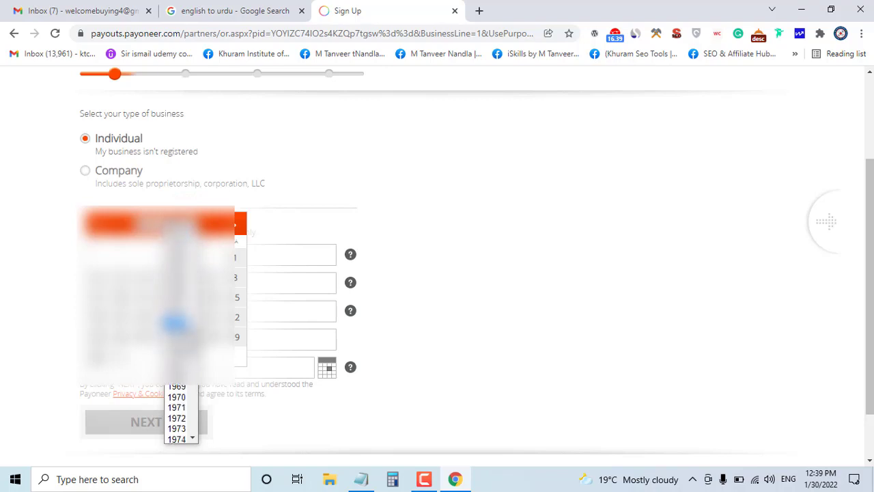
scroll(179, 369, down, 4)
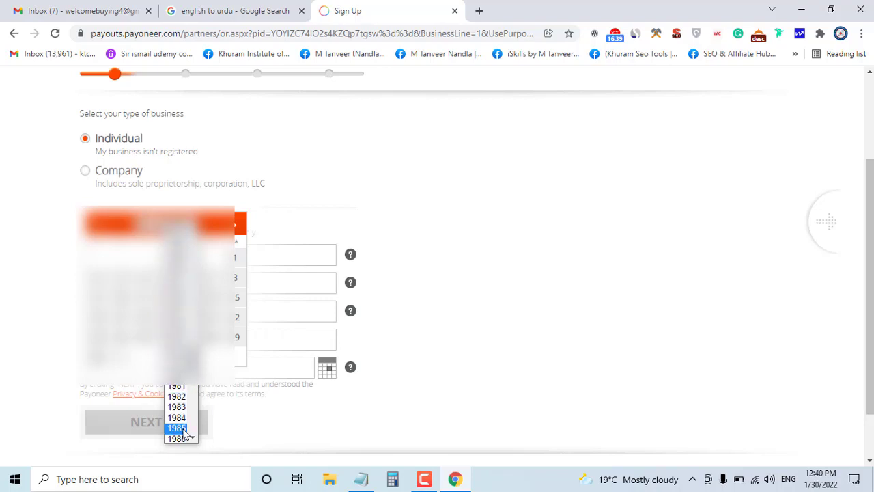
scroll(182, 432, down, 4)
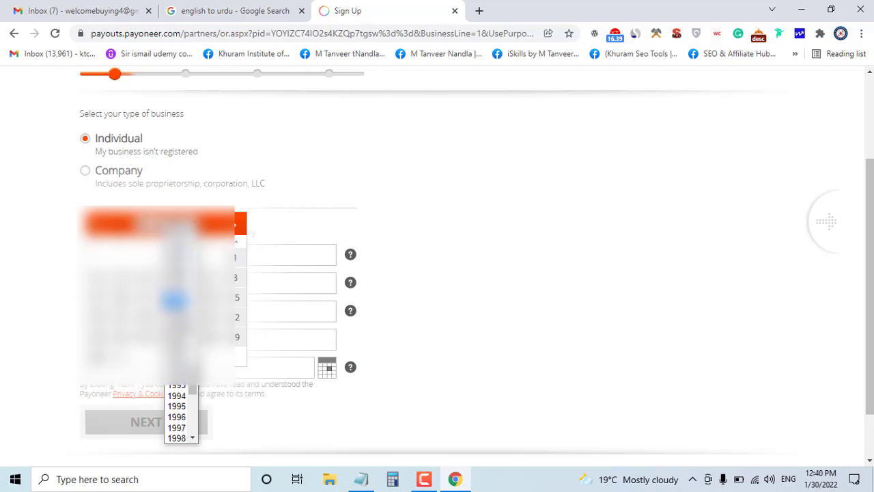
click(176, 321)
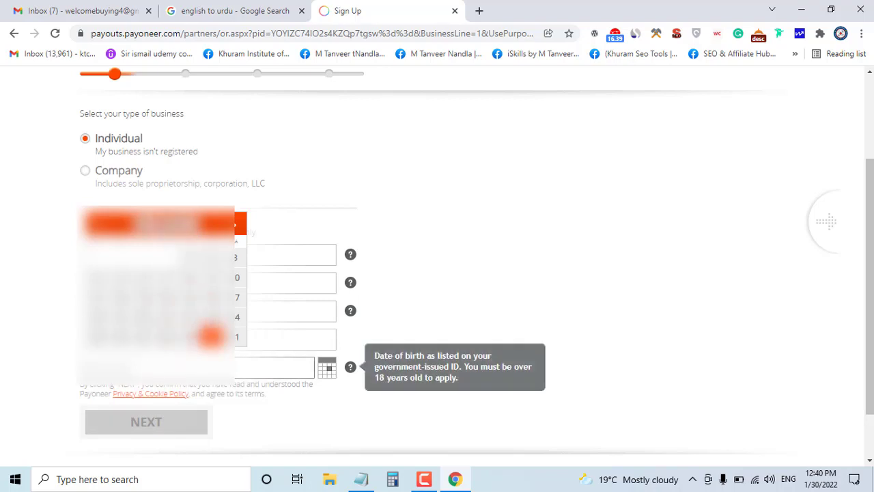
click(150, 332)
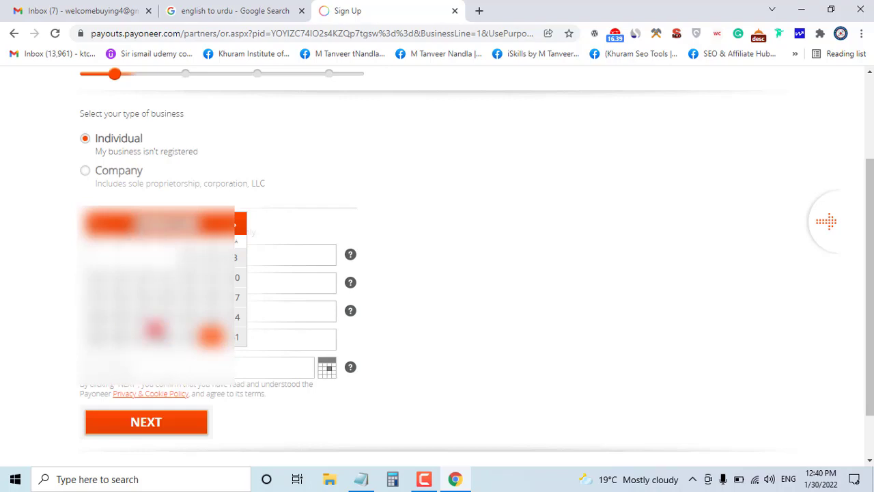
Correct the birth date by switching the calendar month and choosing a new day
click(156, 321)
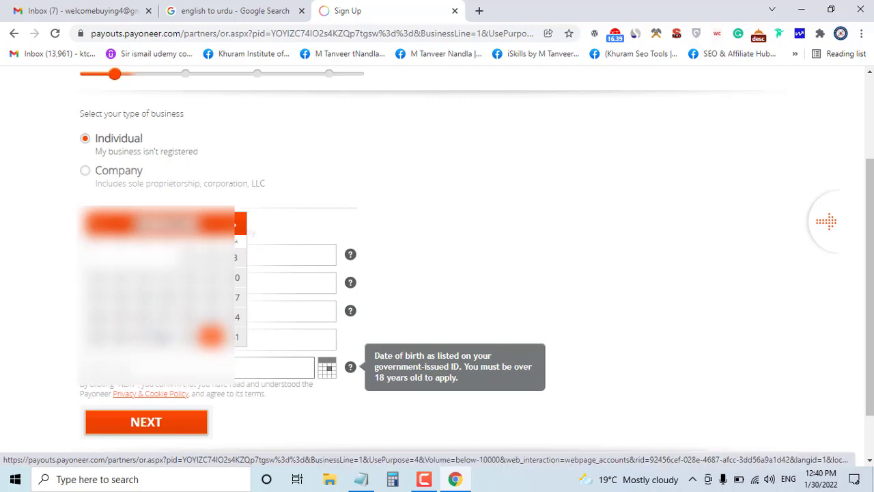
click(150, 333)
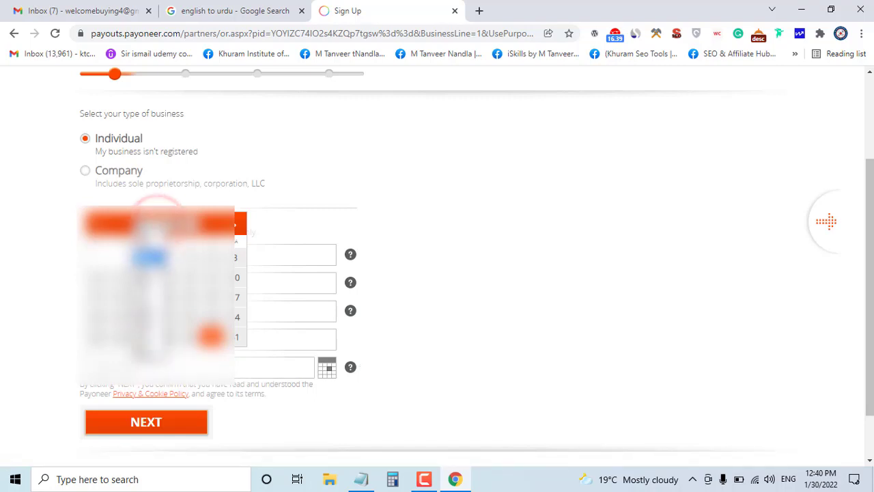
click(120, 335)
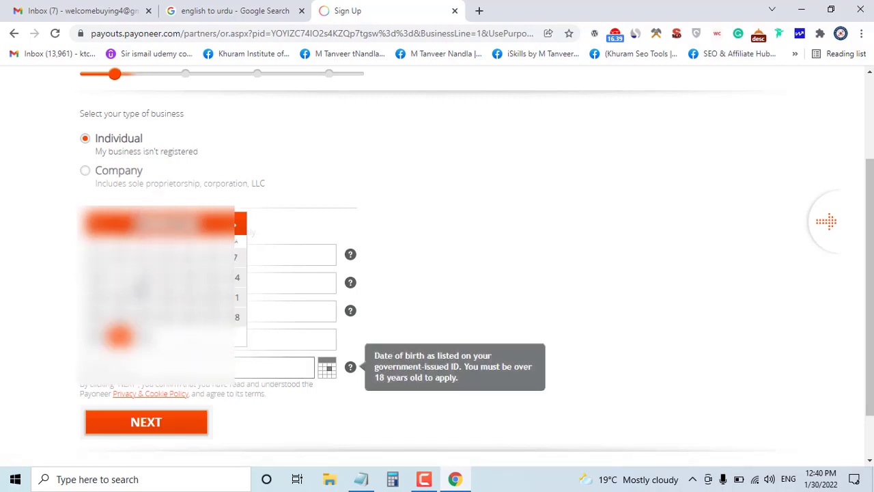
click(144, 277)
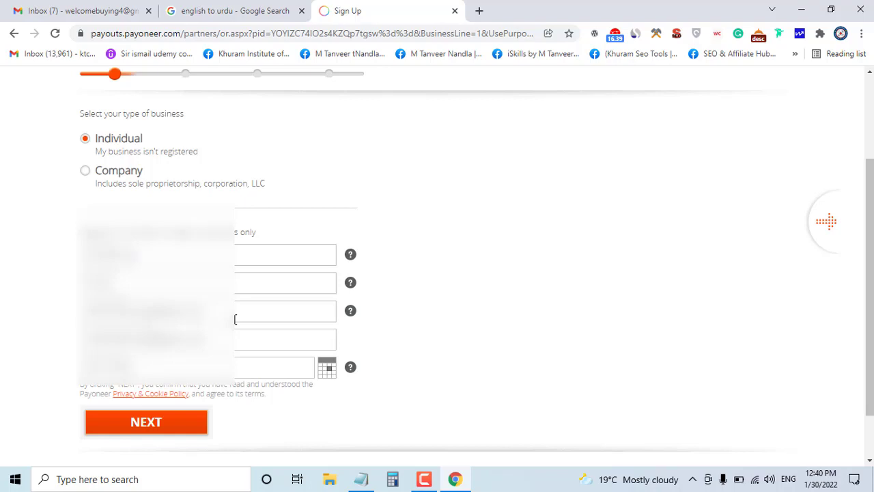
click(237, 365)
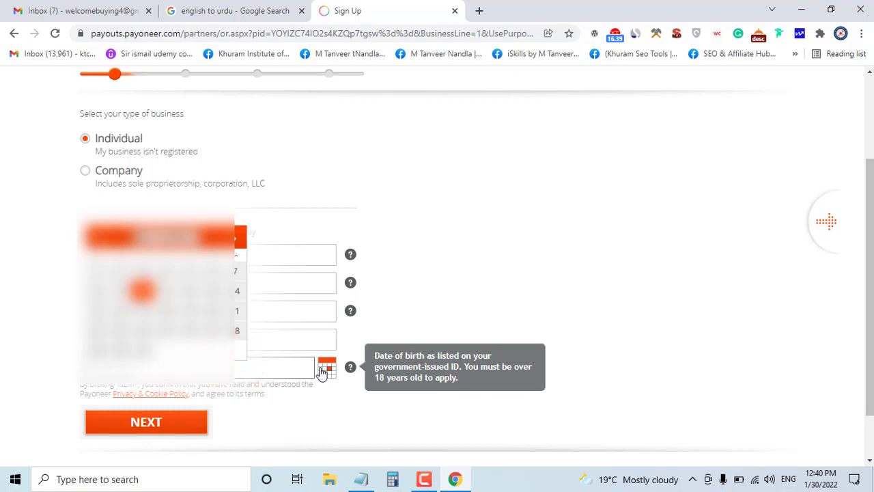
Submit the Getting Started step and keep Pakistan as the country on Contact Details
click(206, 425)
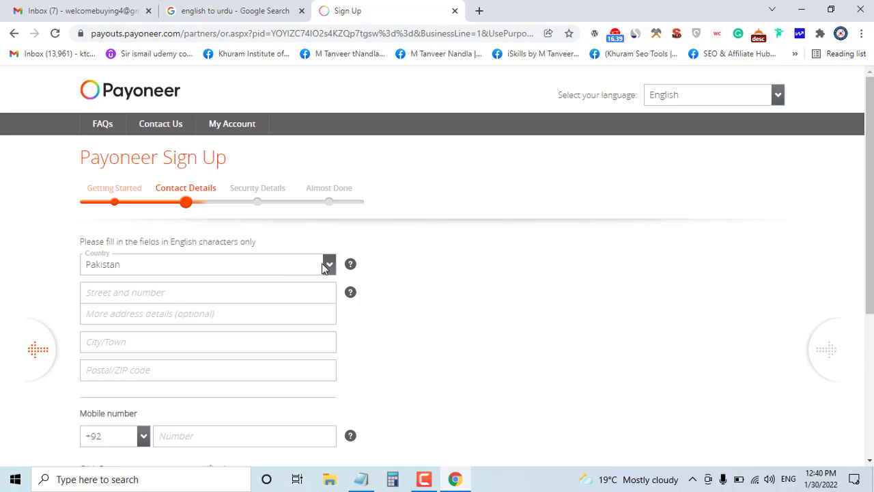
scroll(328, 270, down, 1)
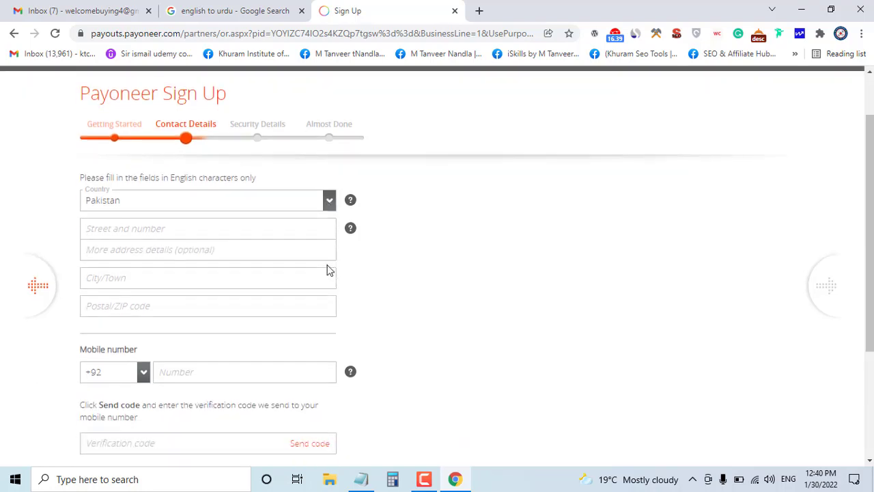
click(330, 204)
click(330, 205)
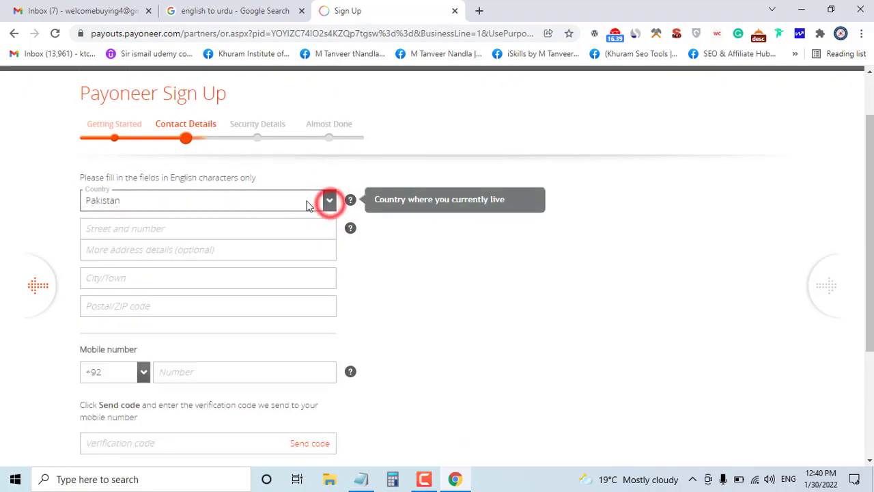
Fill in the street address and the extra address line
click(254, 227)
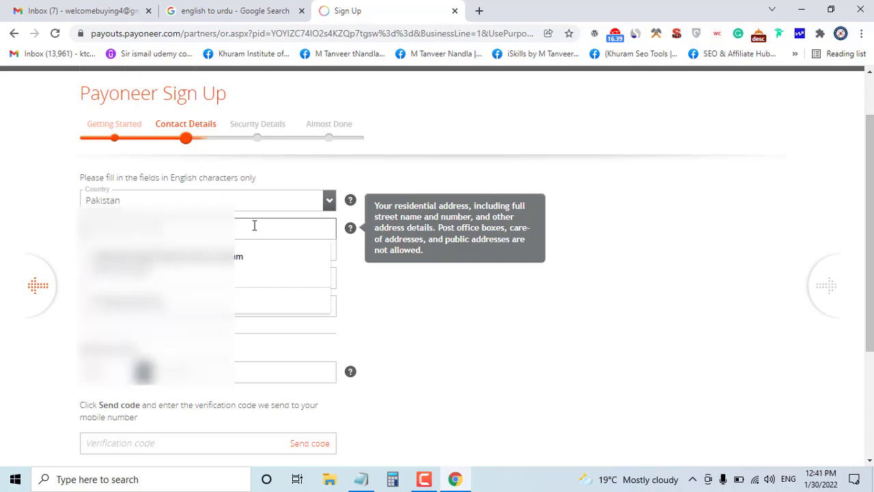
key(Escape)
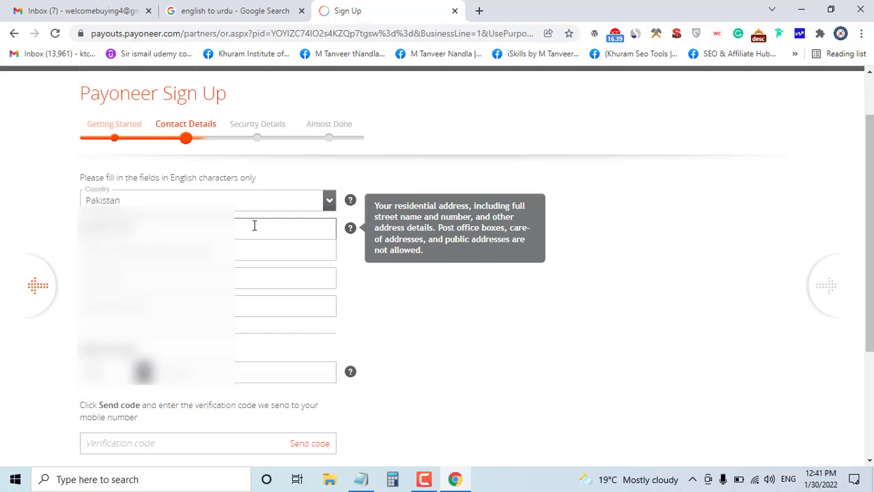
text(Street)
text(street)
key(Tab)
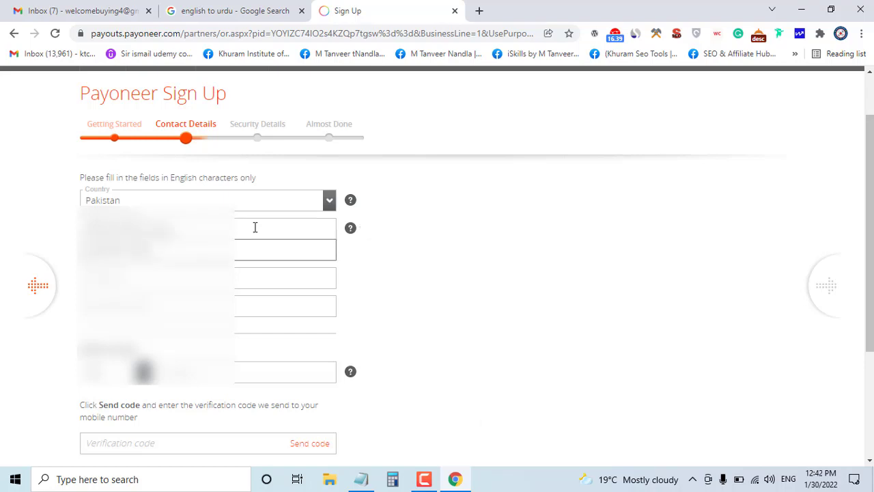
text(a)
Fill in the city and postal code, then briefly check the Notepad requirements notes
click(233, 277)
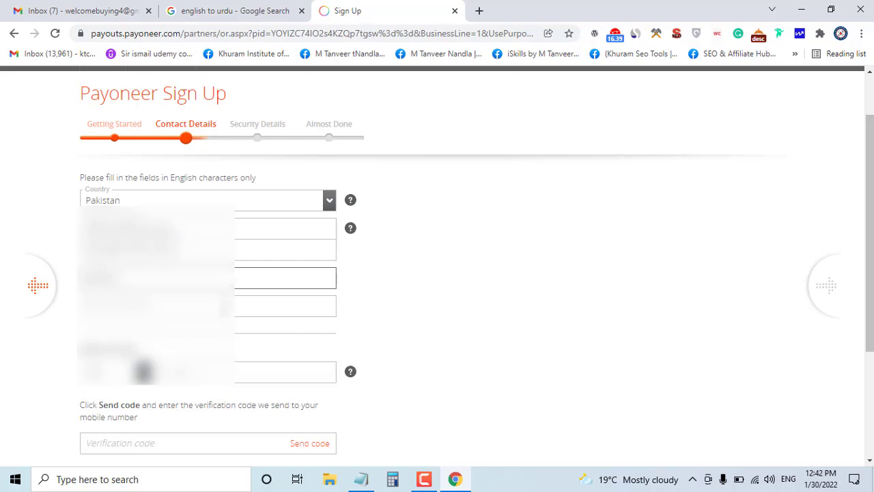
click(218, 306)
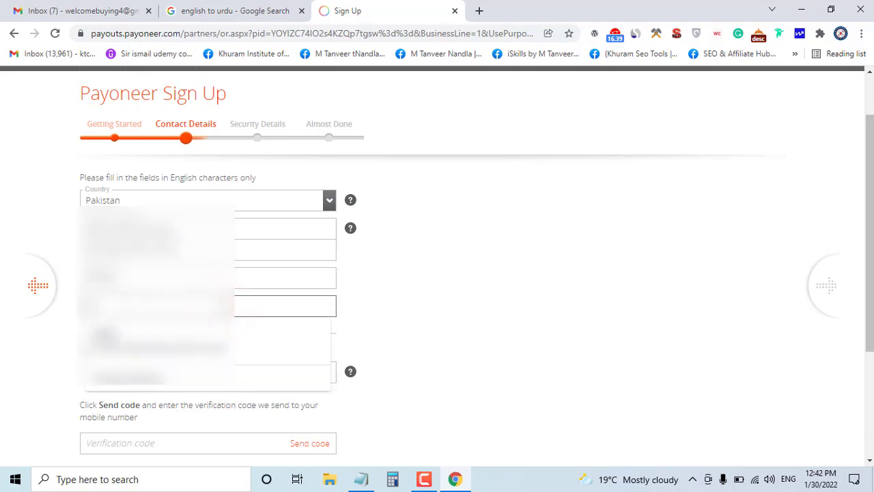
click(143, 371)
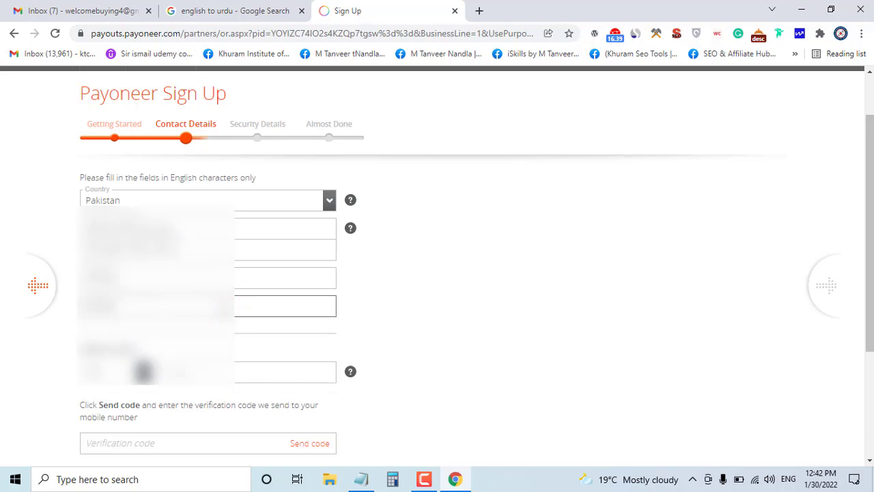
click(362, 479)
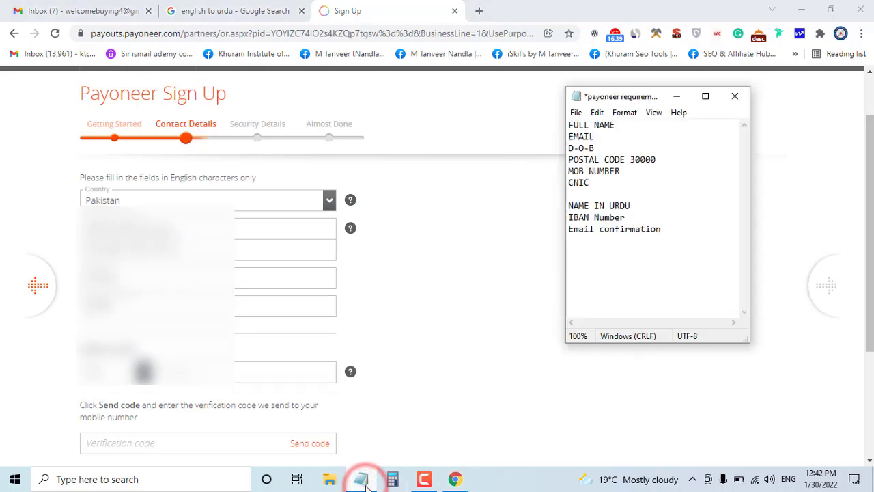
click(362, 480)
Fill in the mobile number from the browser's saved details
scroll(241, 291, down, 2)
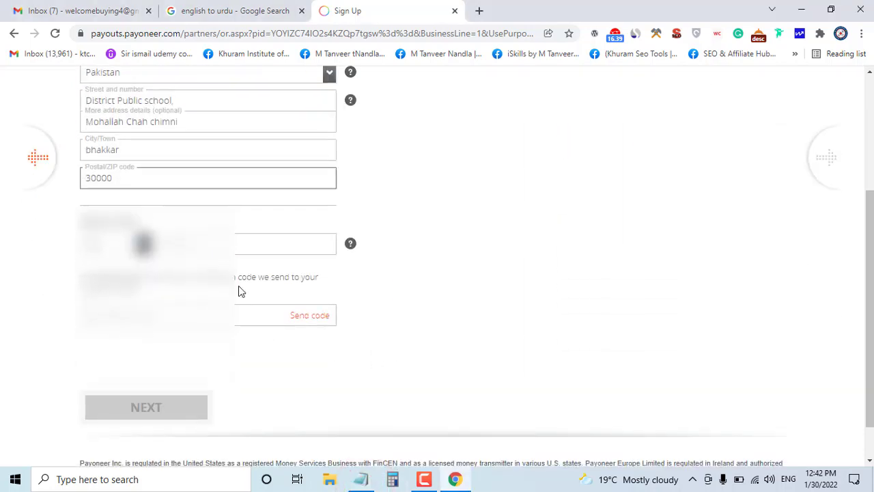
click(233, 244)
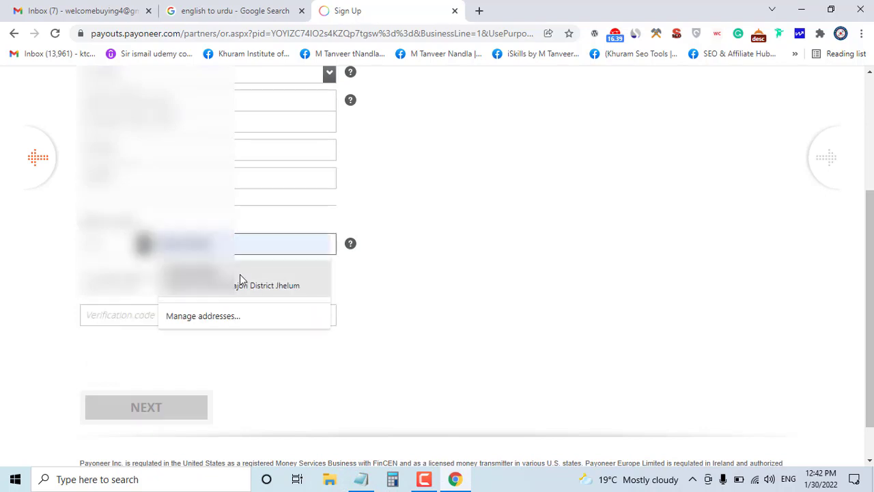
click(239, 279)
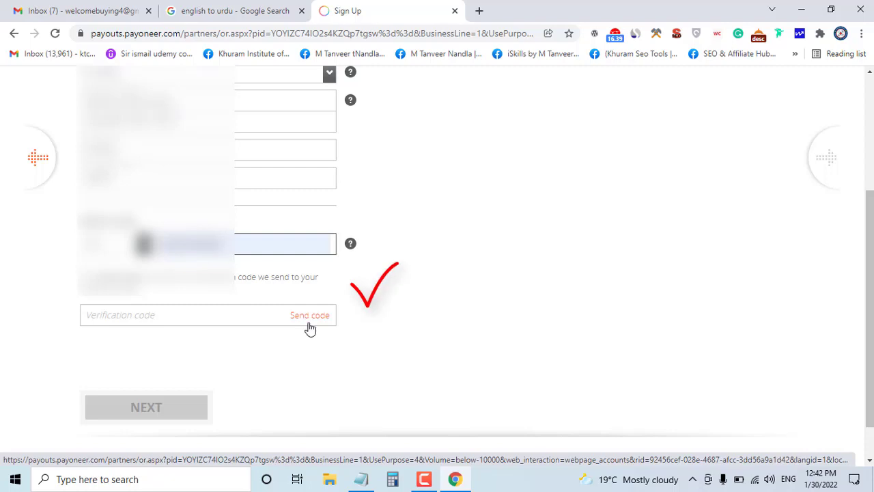
Request a text verification code, enter the received code, and submit the contact details
click(311, 318)
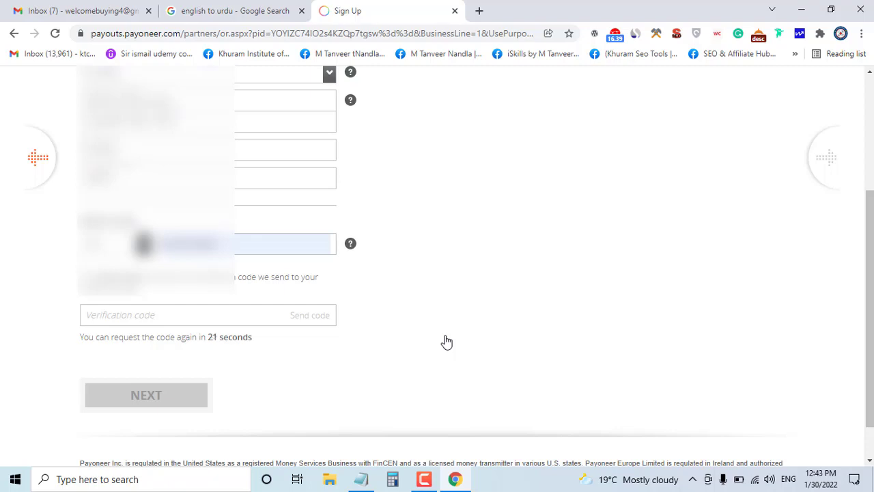
click(227, 315)
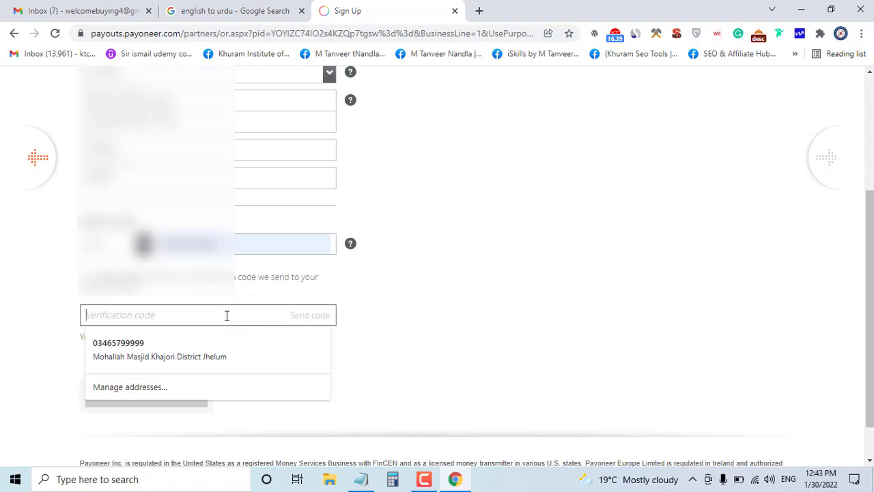
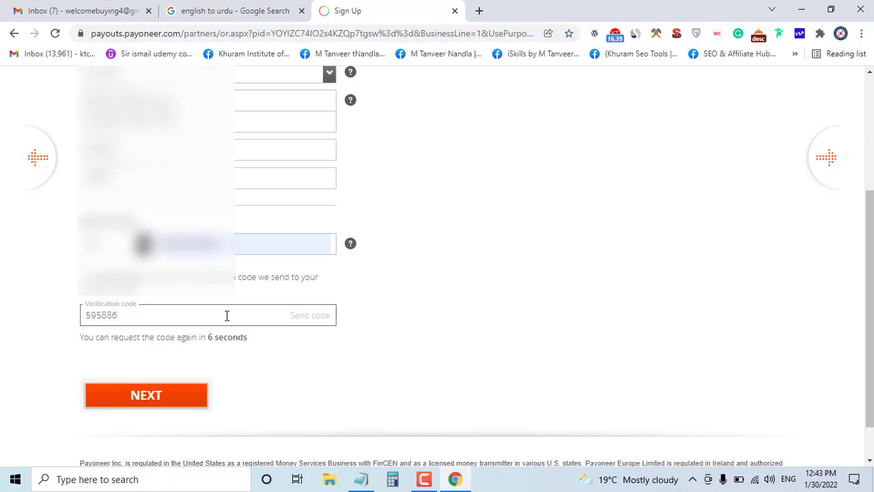
click(202, 396)
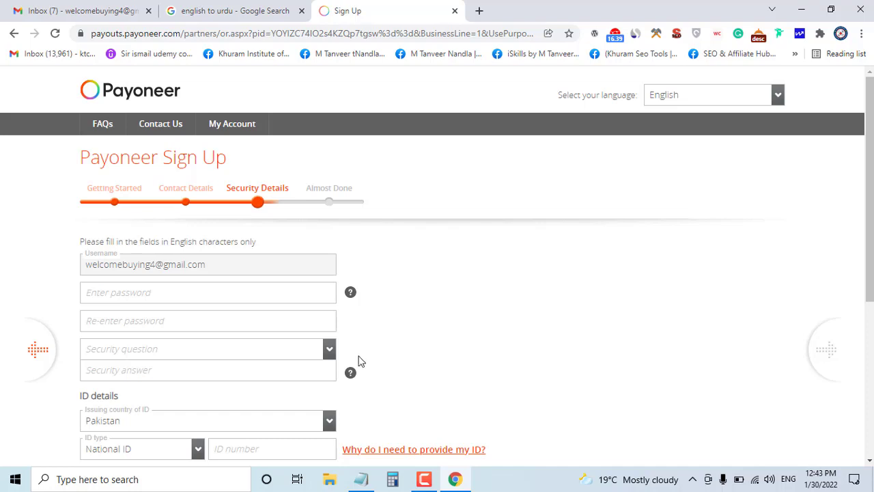
Set the account password using the browser-generated strong password
click(251, 291)
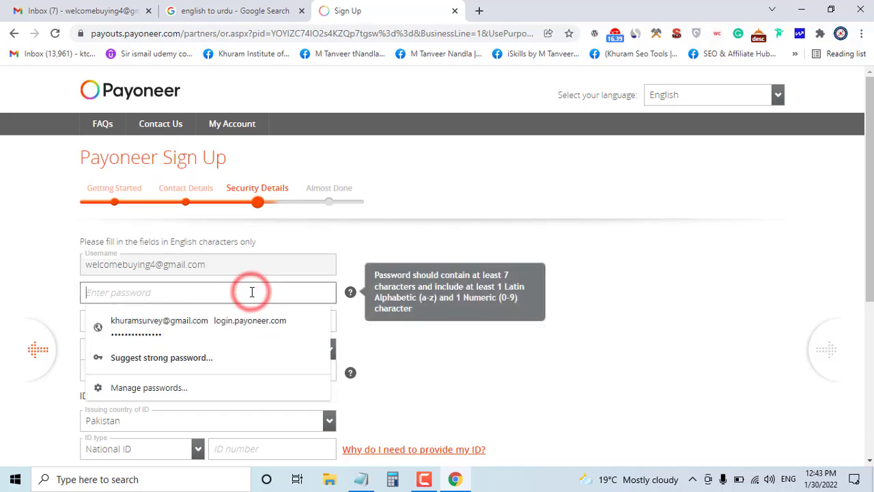
click(232, 357)
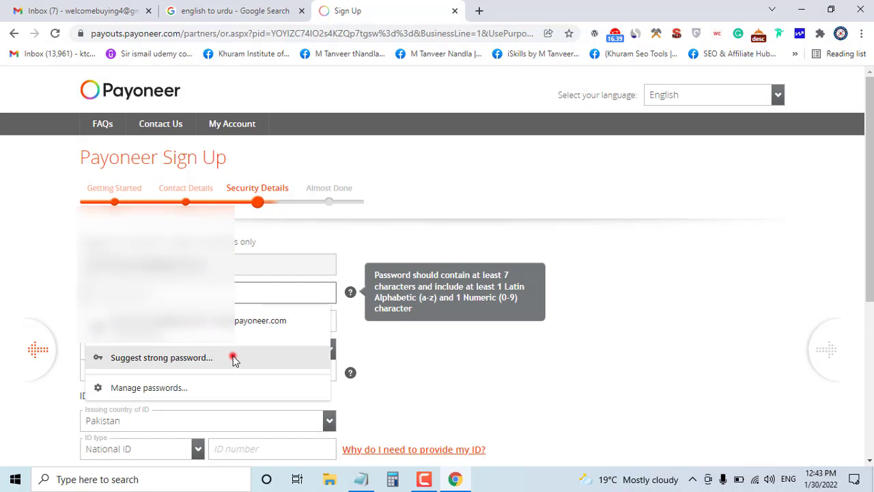
click(259, 319)
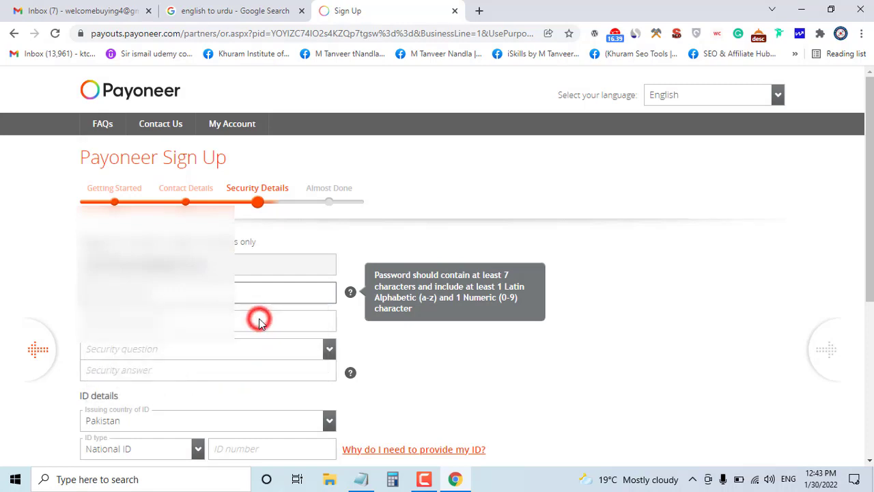
click(168, 292)
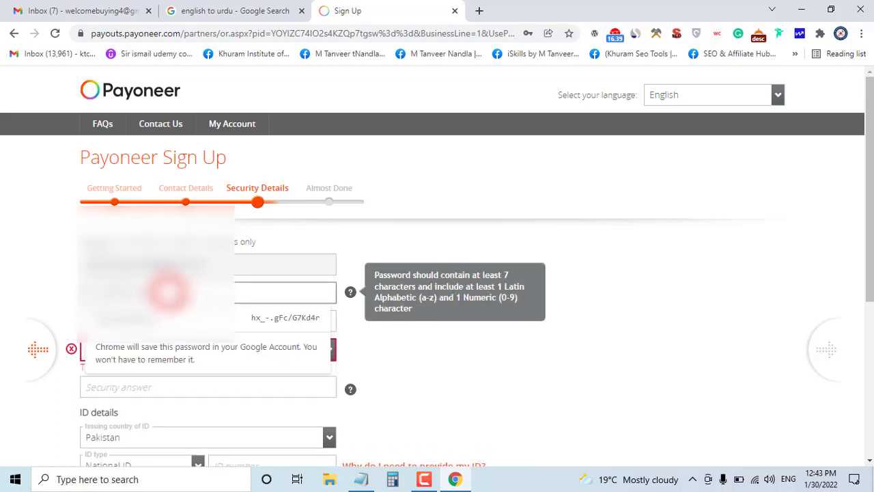
click(168, 292)
Paste the password into the re-enter password field and bring up the Notepad notes
right_click(104, 292)
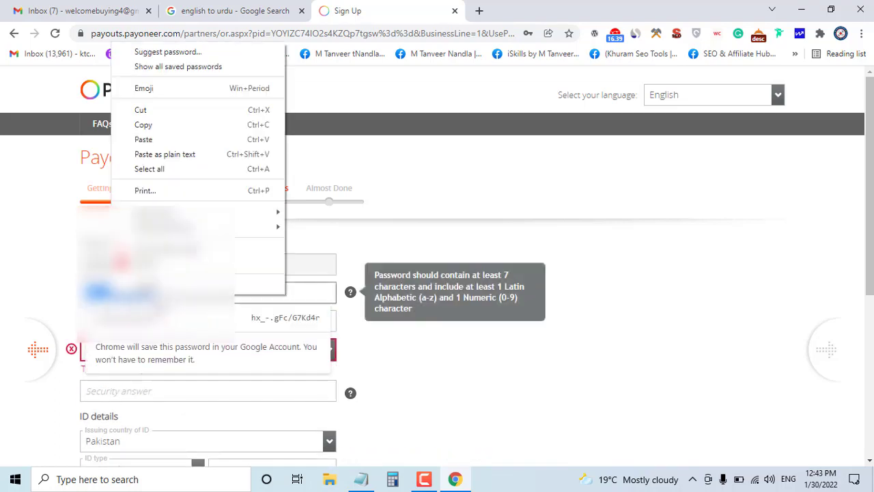
right_click(104, 293)
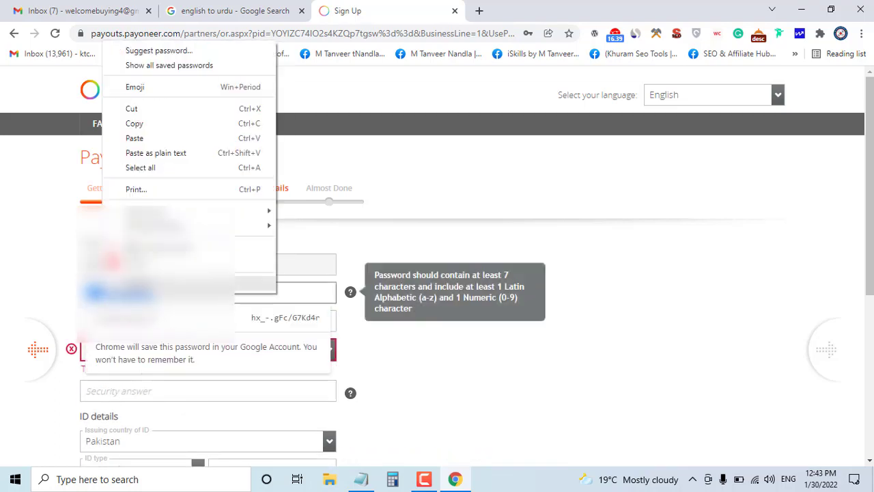
click(162, 136)
click(362, 481)
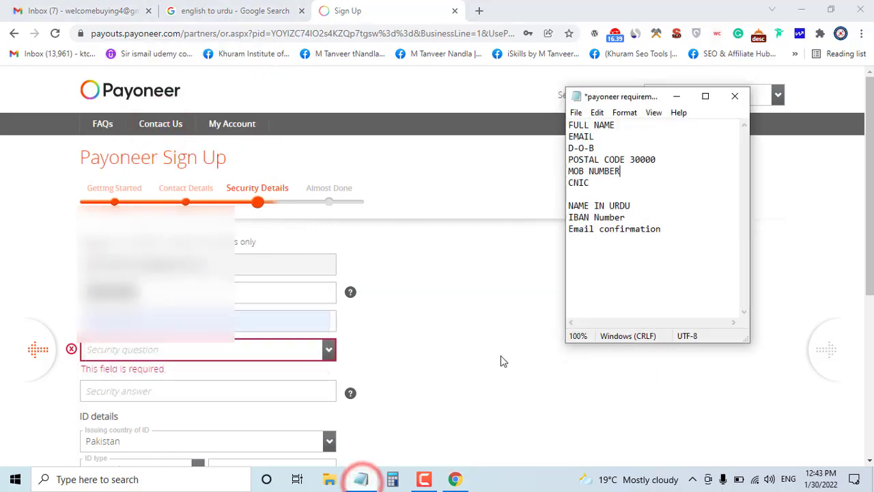
Add a new line under Email confirmation holding the pasted password and a 'Password' label
click(669, 231)
key(Return)
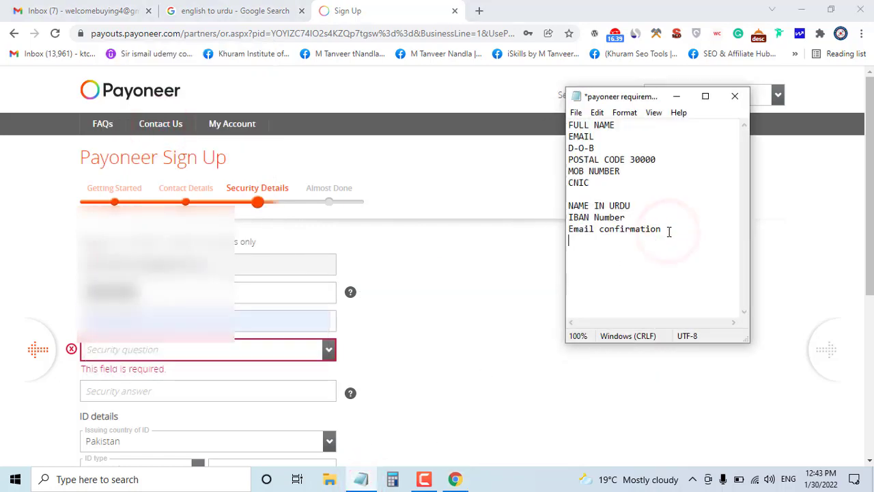
key(ctrl+v)
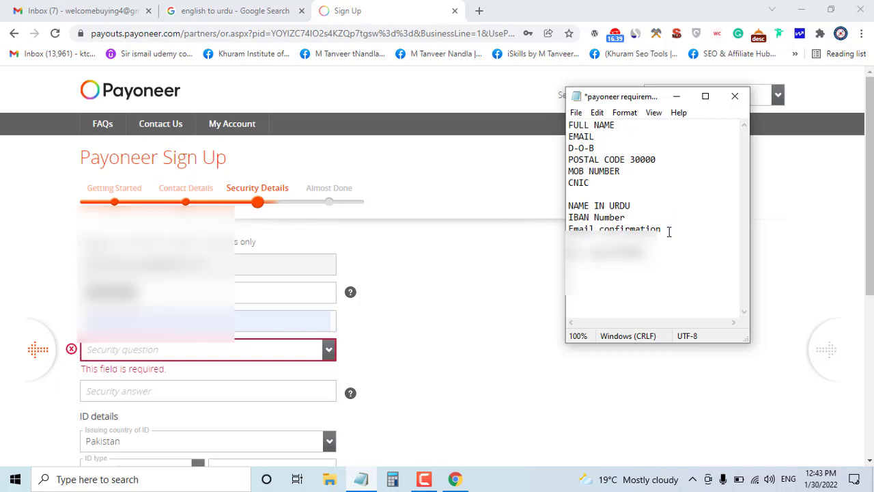
click(681, 225)
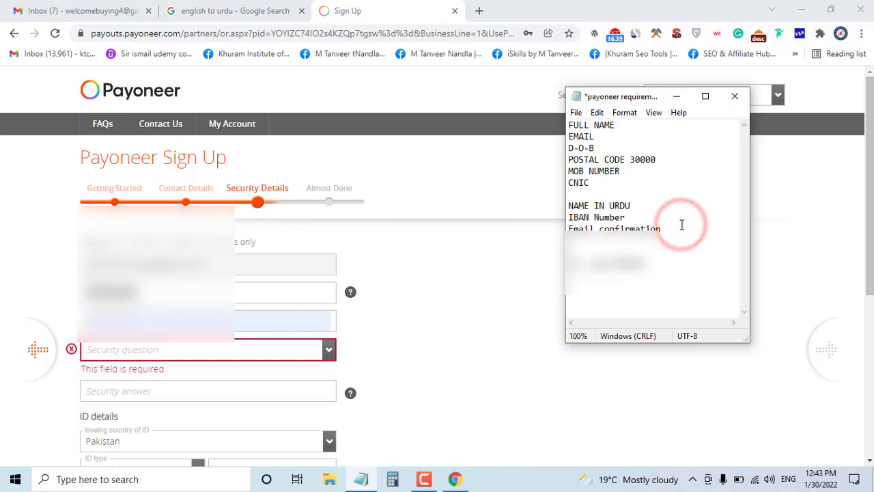
text(Password)
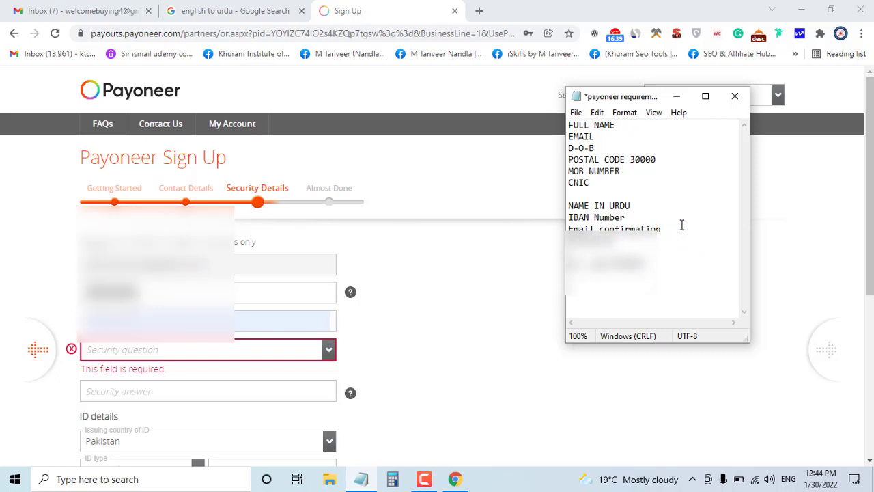
Complete the gmail.com e-mail entry in the notes, then hide Notepad
click(570, 247)
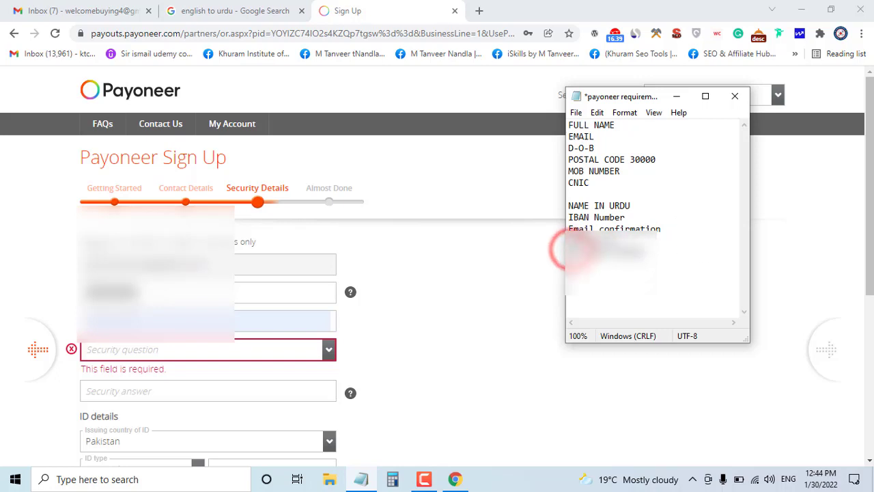
click(662, 232)
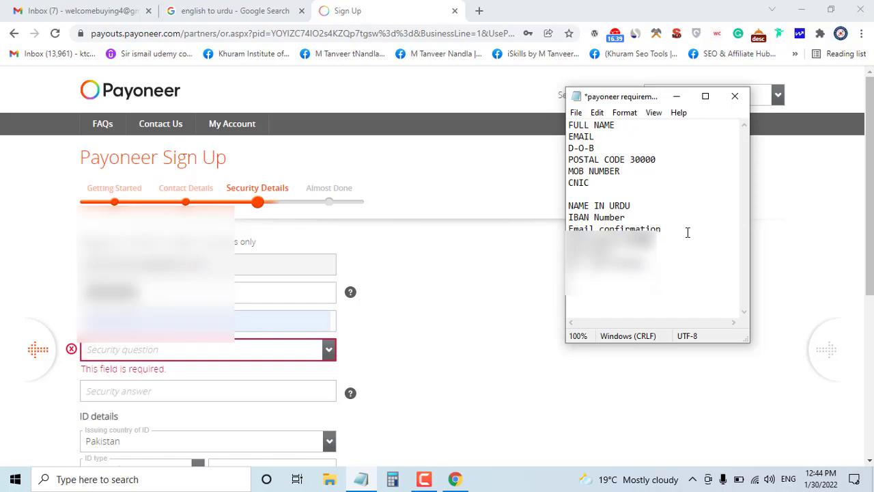
text(gmail)
text(.com)
click(677, 95)
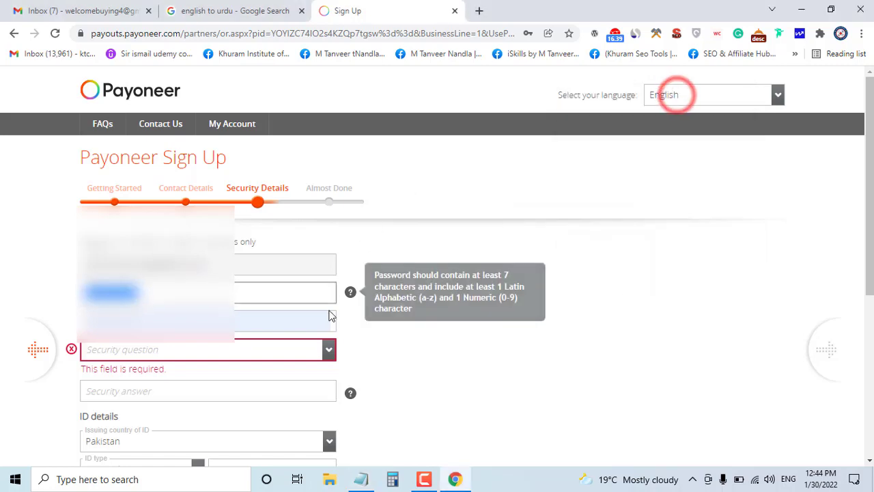
Choose 'How old was your mother when you were born?' and type its security answer
click(330, 353)
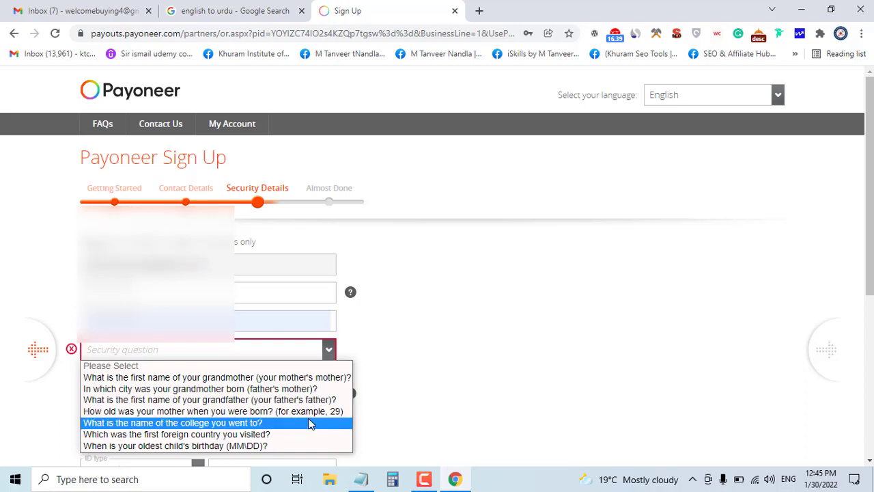
click(309, 411)
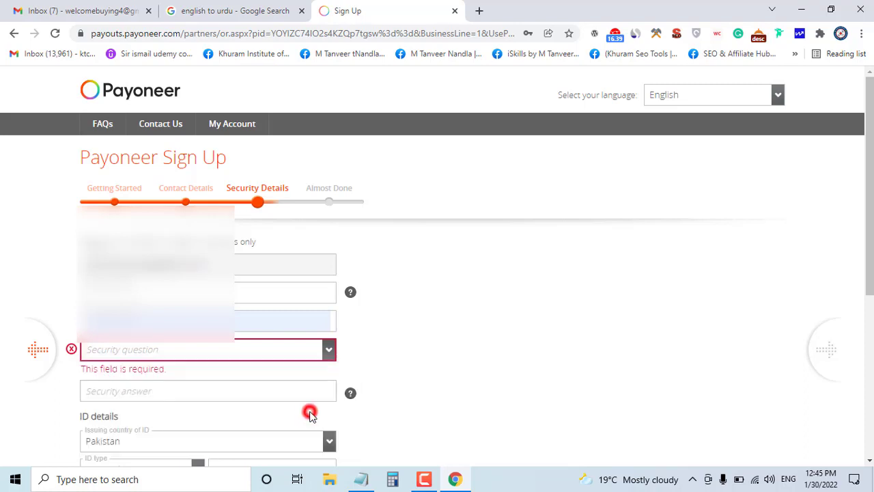
click(246, 368)
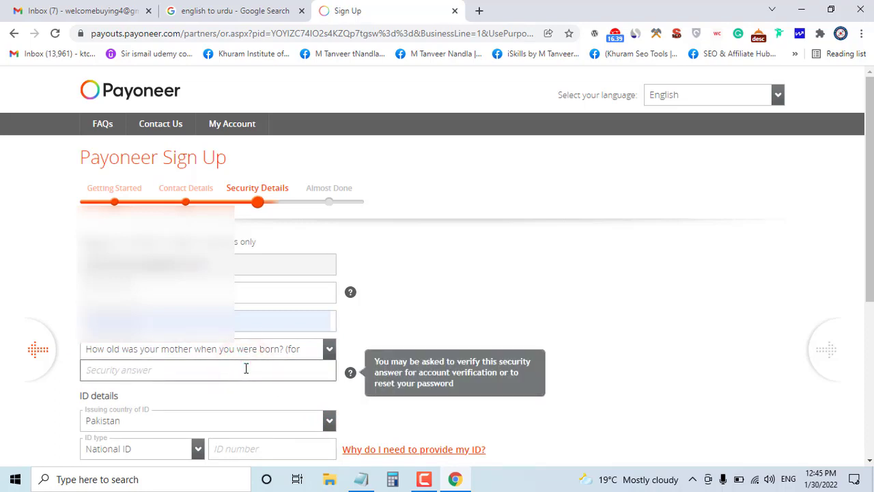
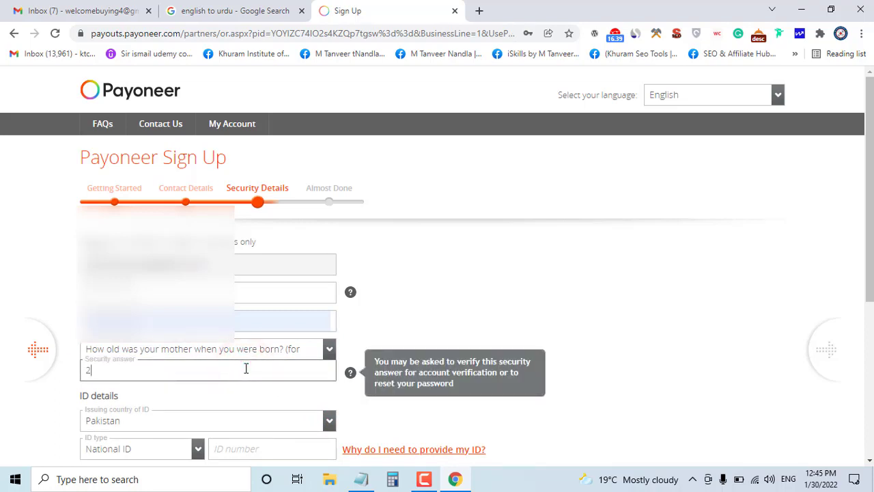
click(470, 319)
scroll(444, 342, down, 1)
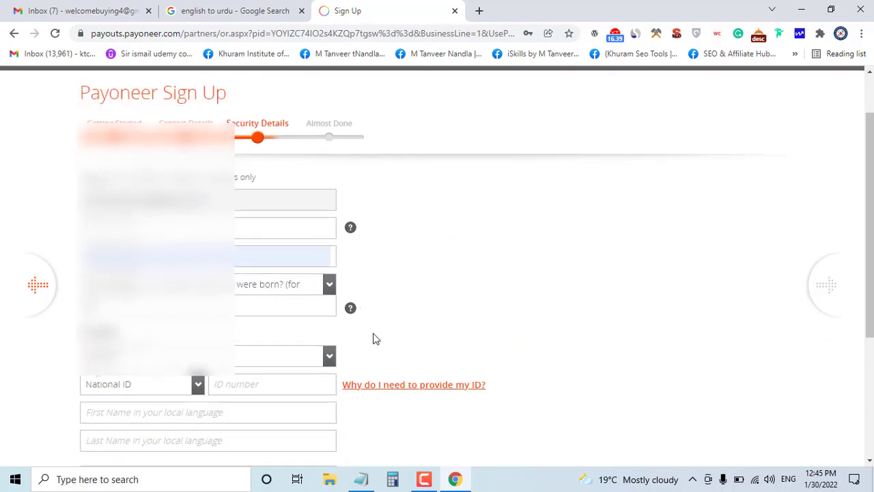
Keep National ID as the ID type for Pakistan and enter the national ID number
scroll(375, 337, down, 1)
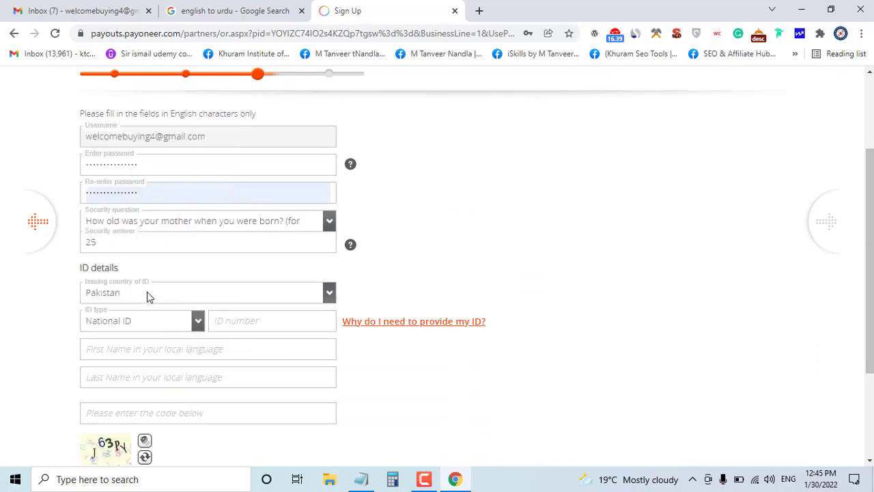
click(134, 323)
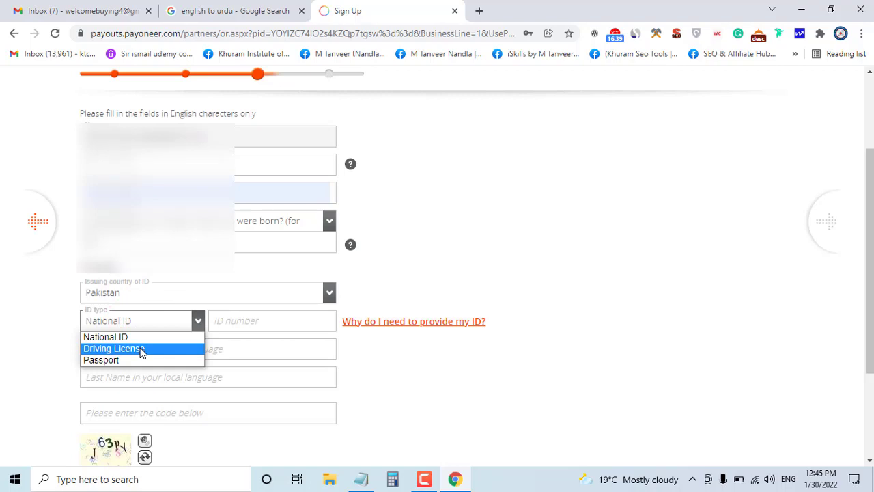
click(159, 324)
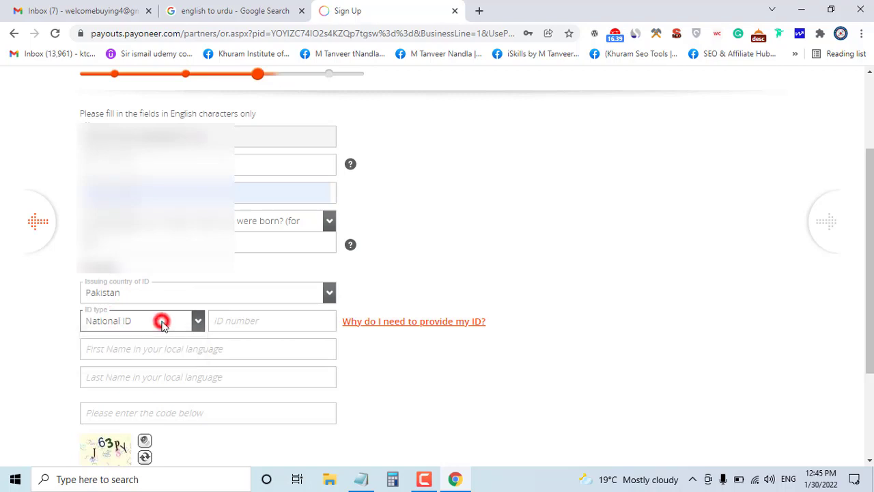
click(230, 322)
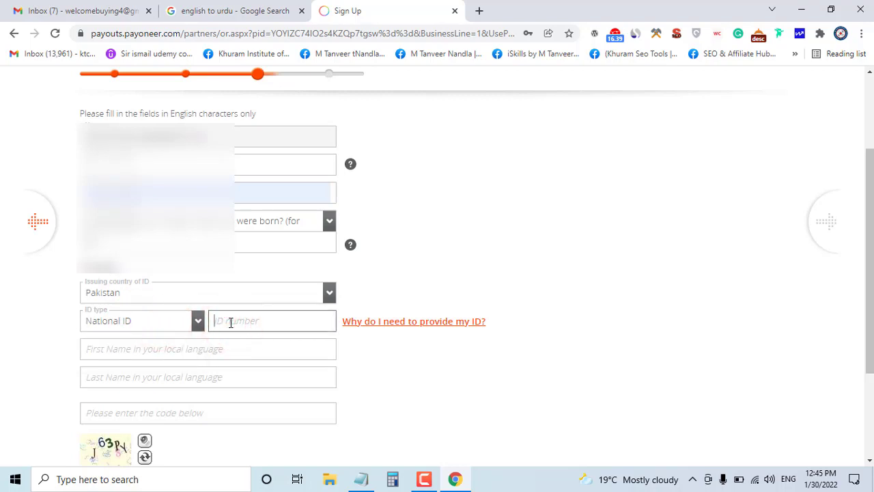
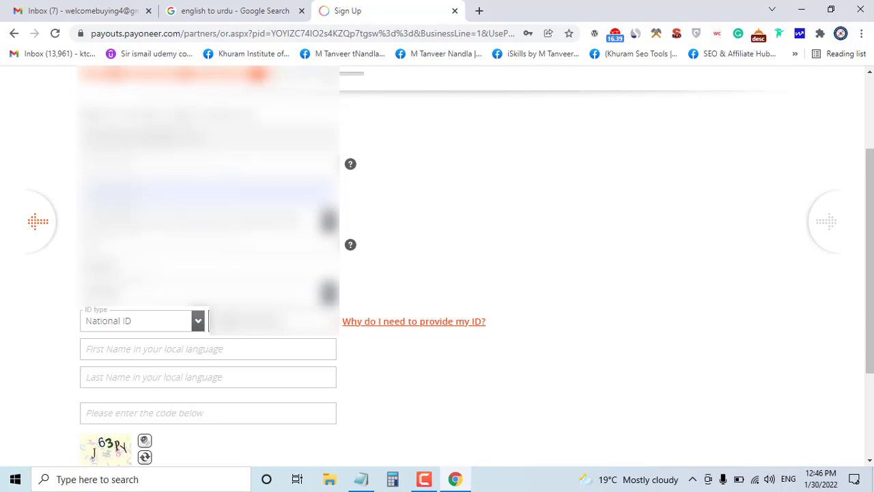
scroll(272, 337, down, 1)
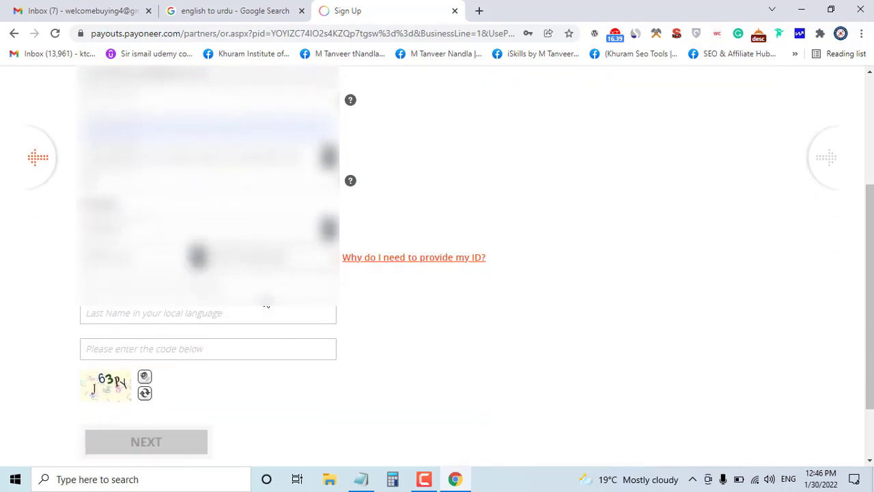
click(267, 289)
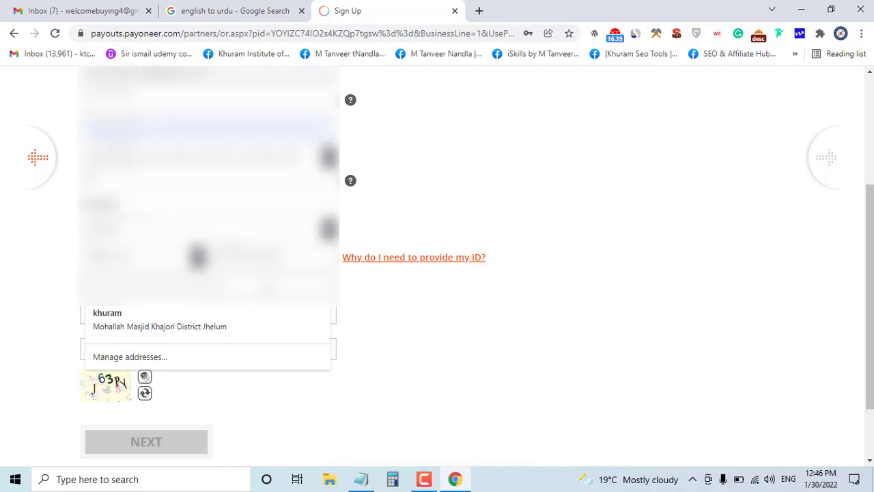
Copy the Urdu first name from Google's translation into the local-language First Name field
click(244, 10)
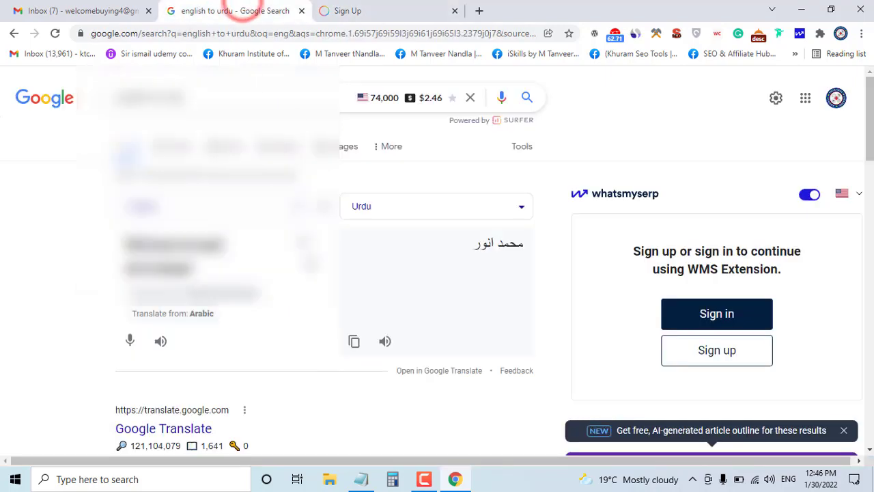
double_click(501, 243)
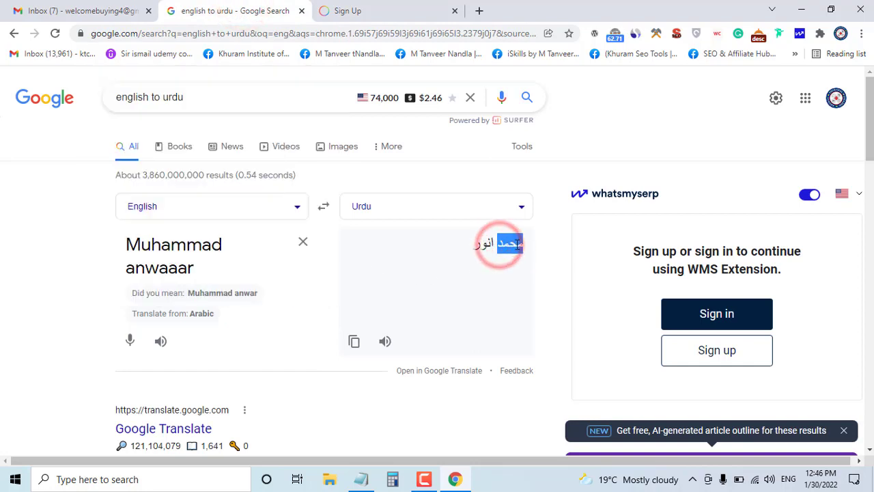
right_click(519, 244)
click(524, 253)
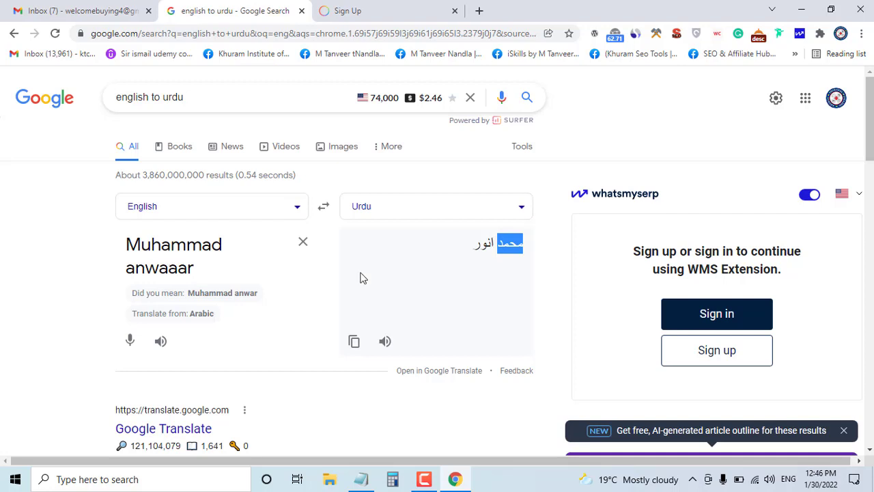
click(380, 8)
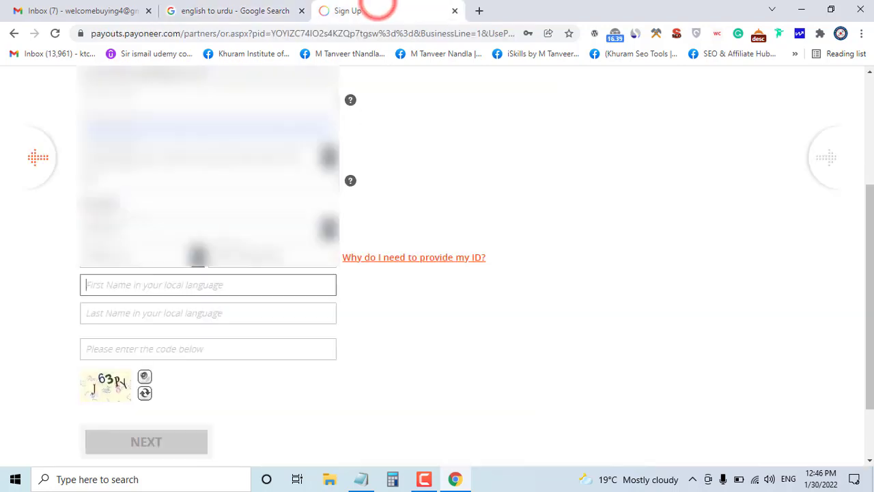
right_click(152, 282)
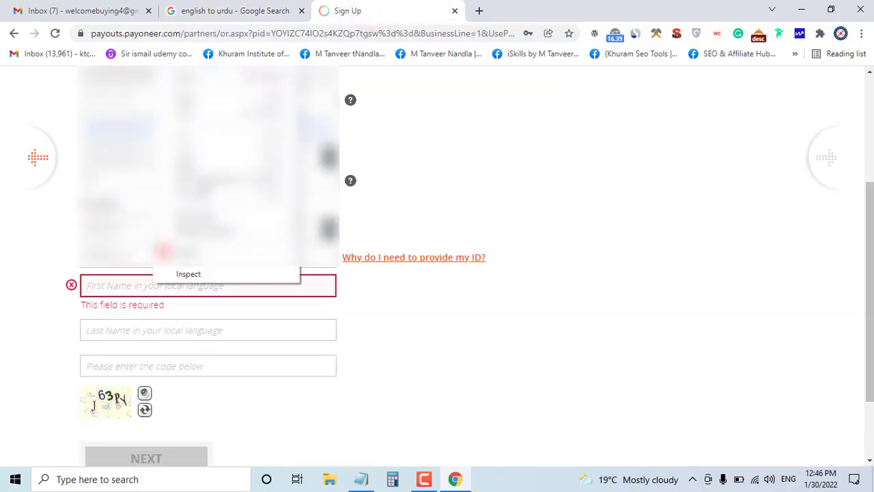
click(205, 178)
Copy the Urdu surname from the translation into the local-language Last Name field
click(220, 12)
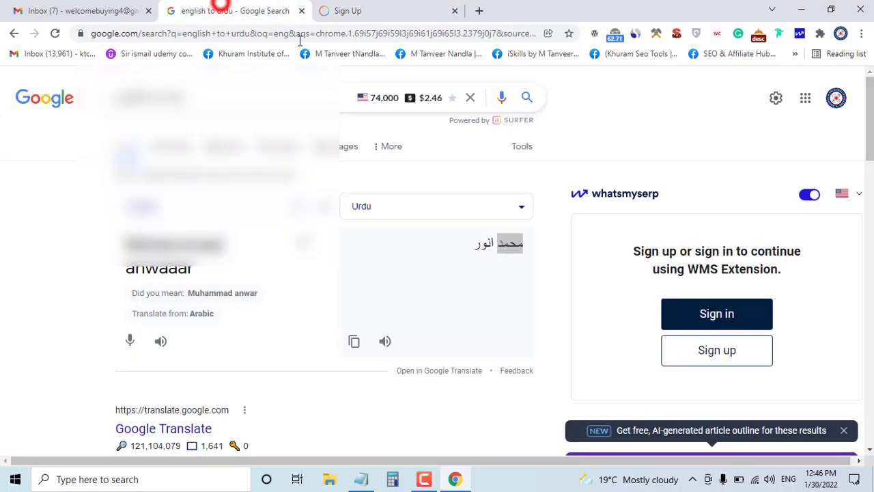
double_click(483, 243)
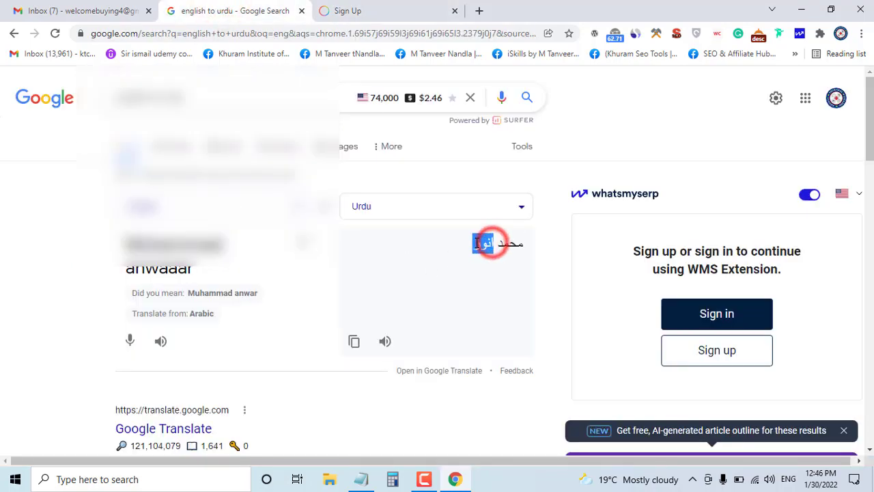
right_click(482, 244)
click(492, 252)
click(374, 13)
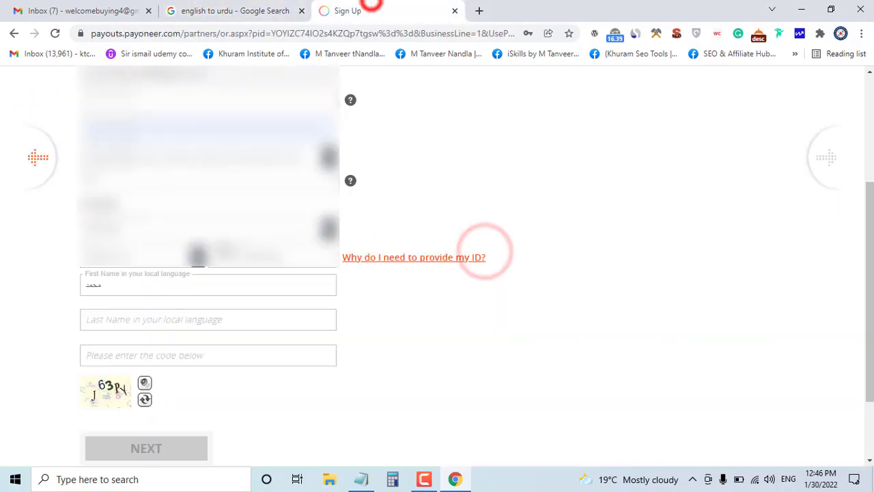
right_click(166, 315)
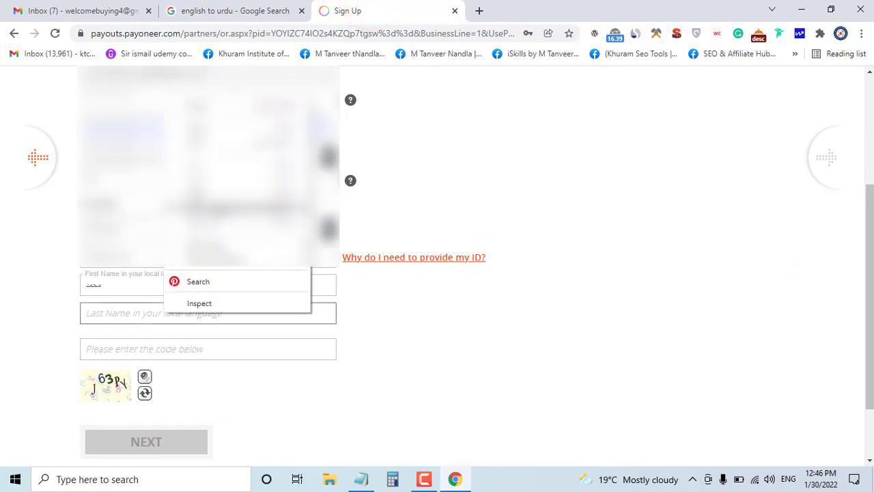
click(217, 204)
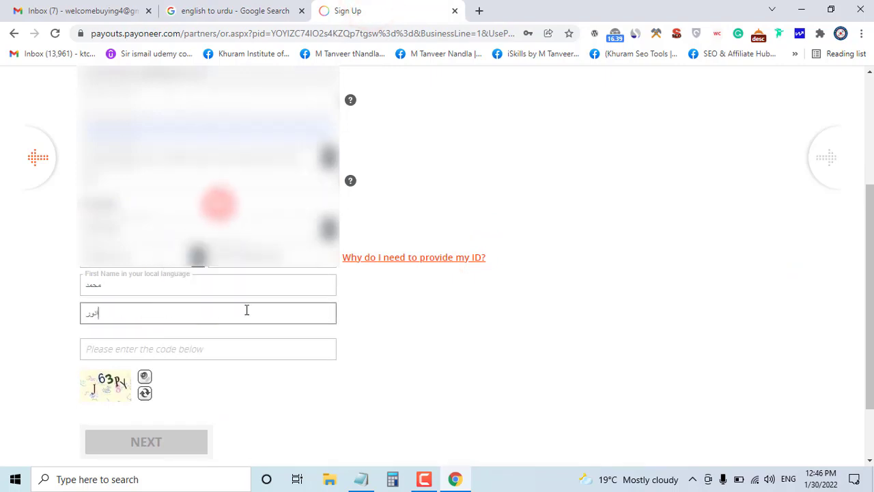
click(251, 349)
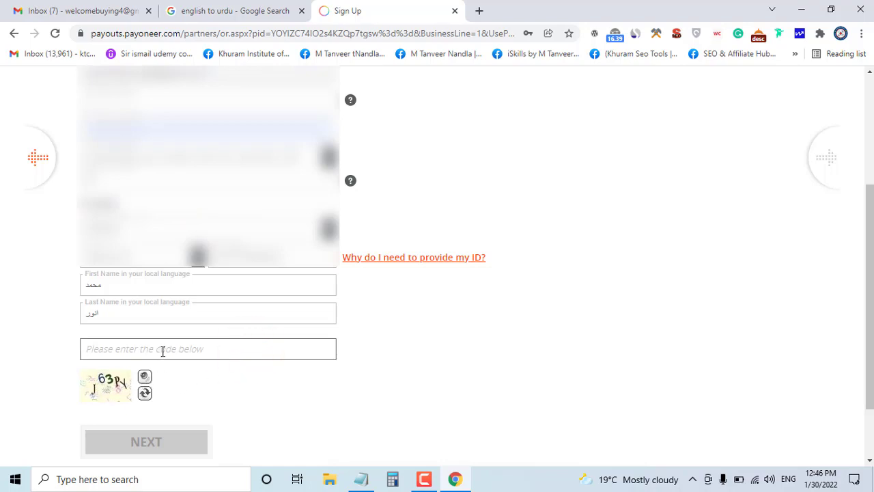
Enter the code shown in the security image and advance to the next sign-up step
click(163, 351)
text(J)
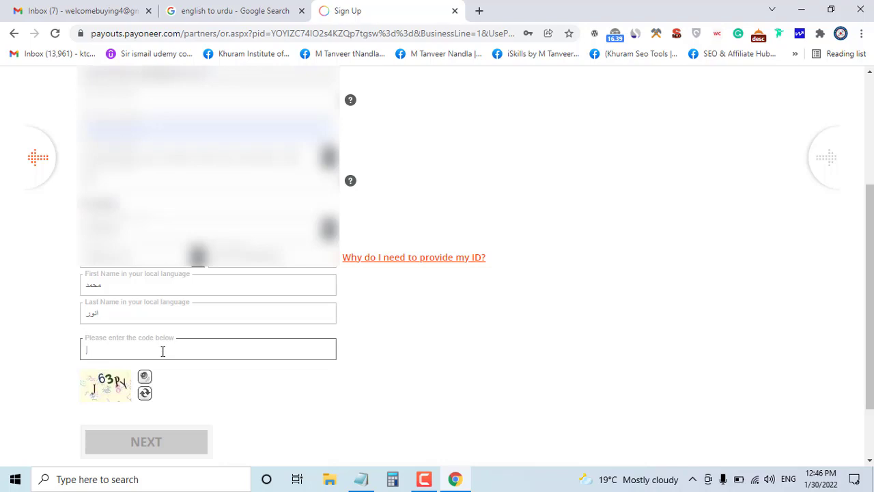
text(63PY)
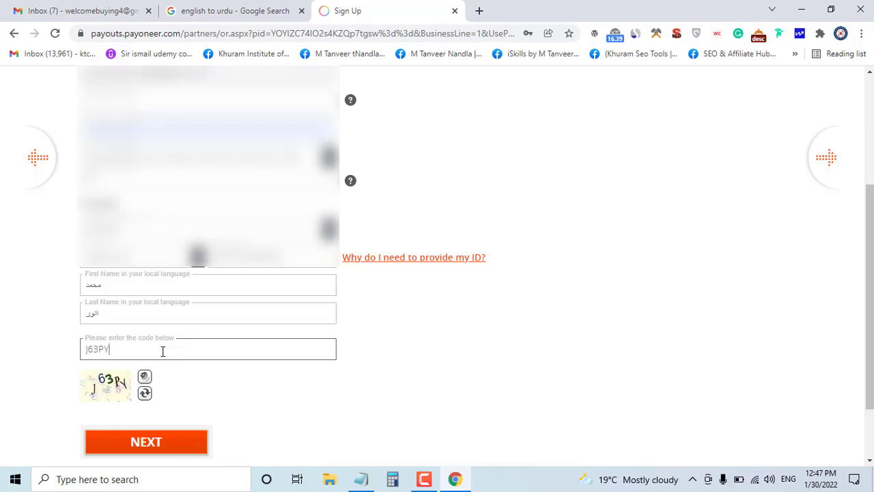
click(181, 445)
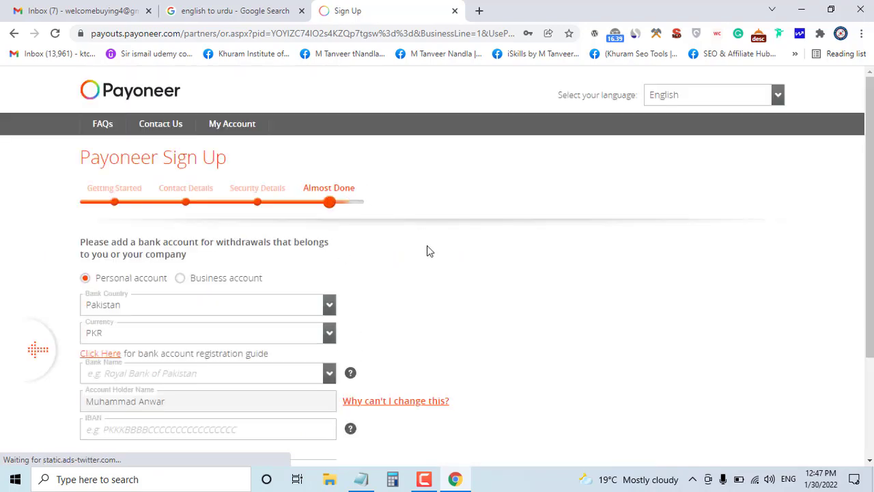
Keep Personal account as the withdrawal account type and bring up the Bank Name list
scroll(437, 275, down, 1)
scroll(439, 276, down, 1)
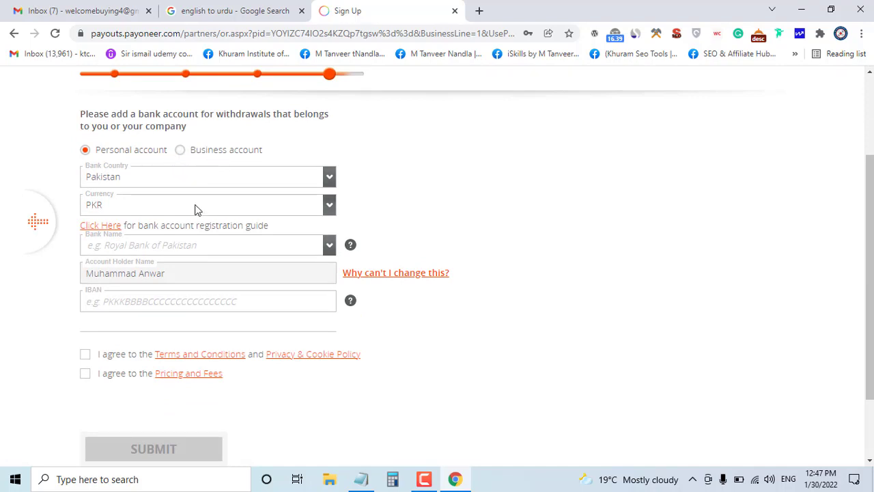
click(181, 151)
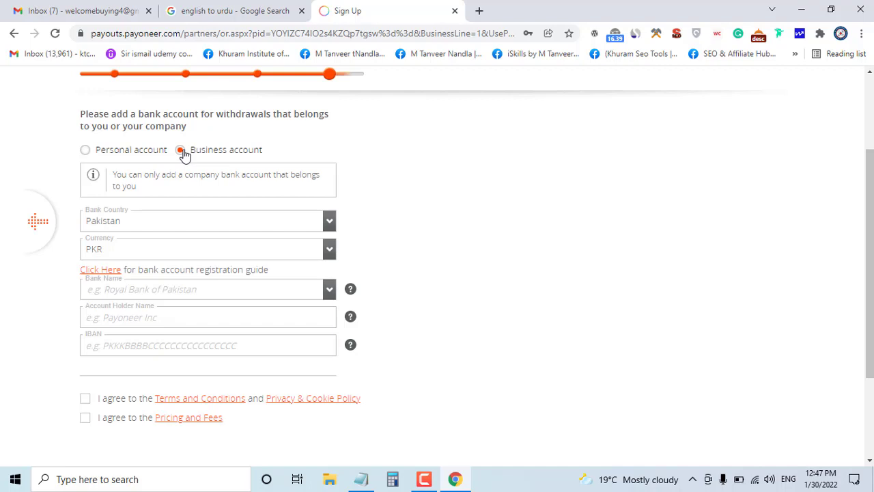
click(144, 153)
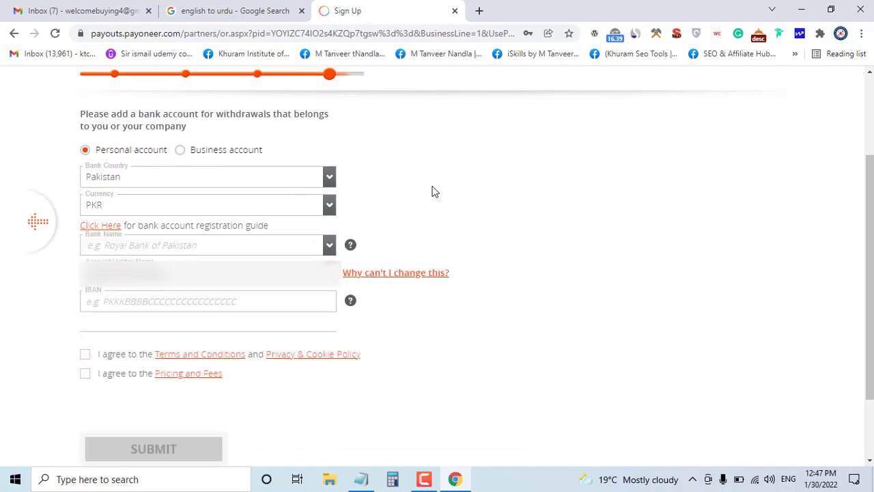
scroll(433, 194, down, 1)
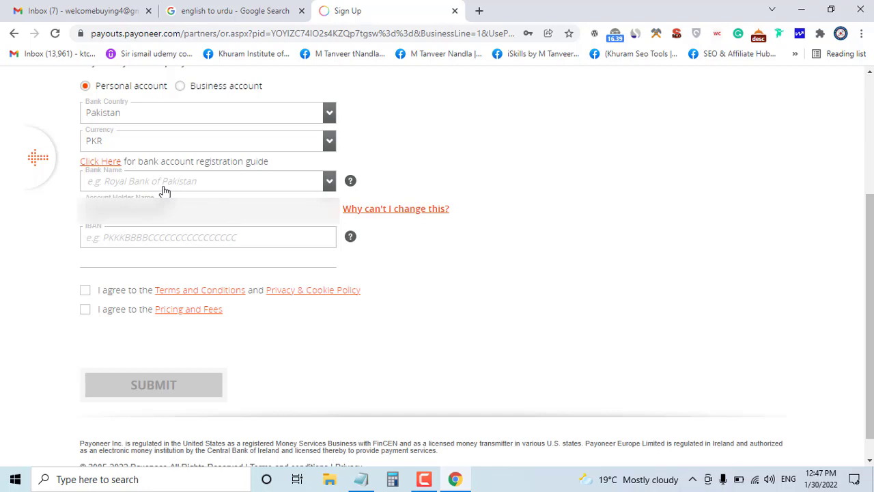
click(329, 182)
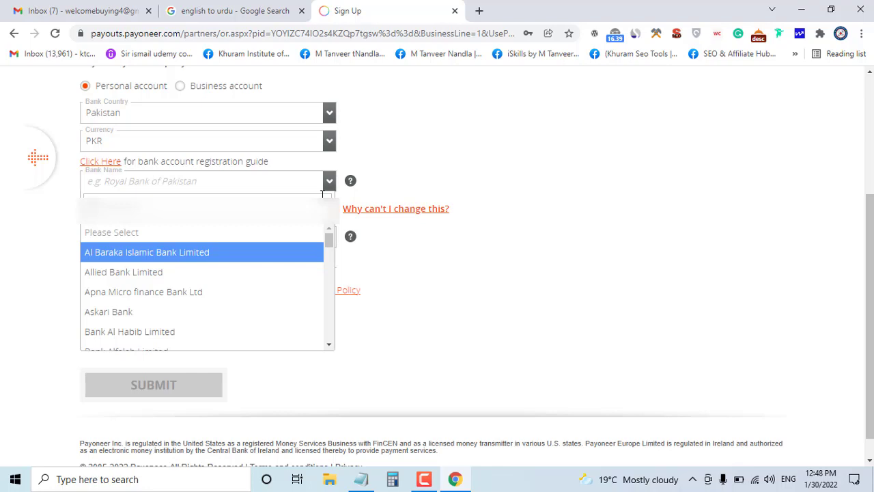
Choose Bank Alfalah Limited as the bank and paste the account's IBAN
text(al)
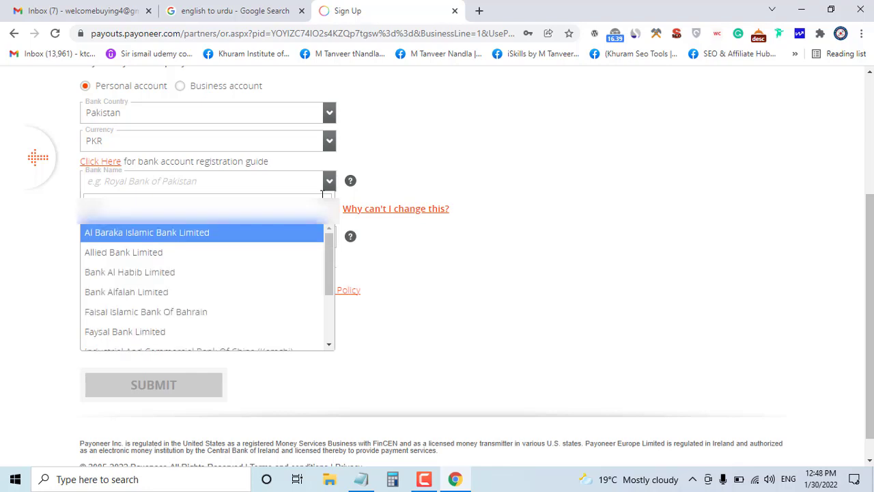
text(f)
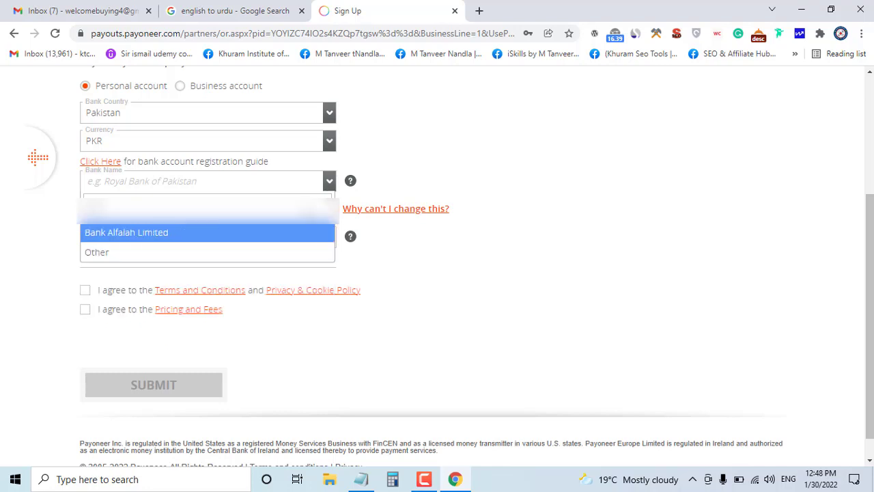
click(256, 232)
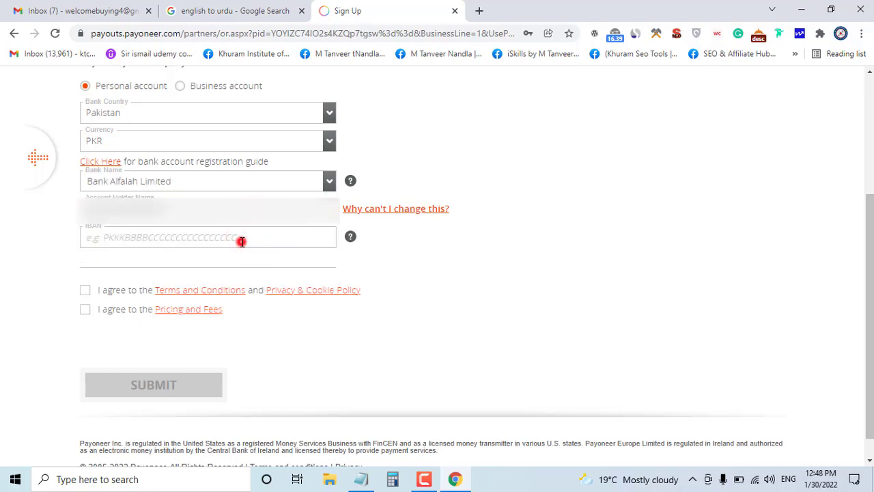
click(242, 241)
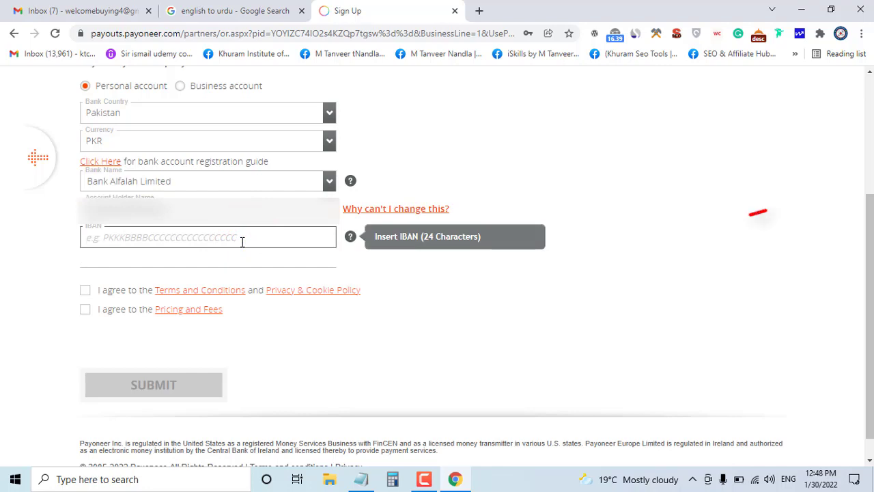
key(ctrl+v)
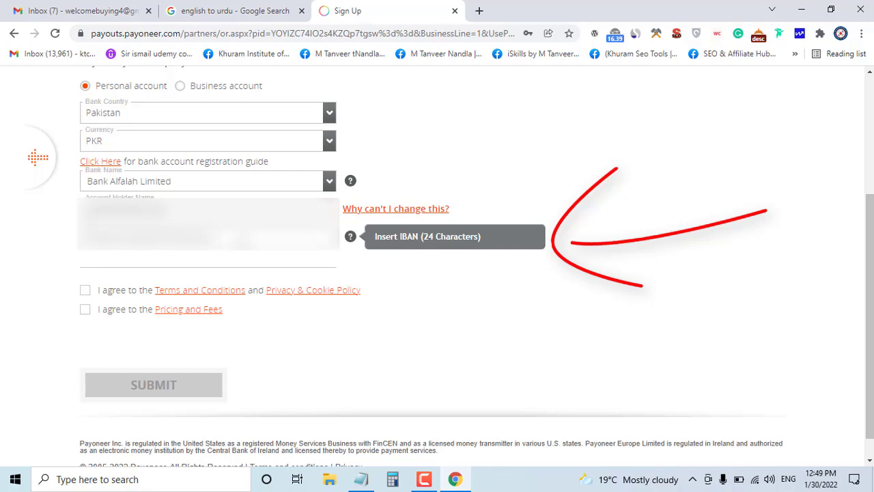
Accept the Terms and Conditions and Pricing and Fees agreements, then submit the application
click(247, 262)
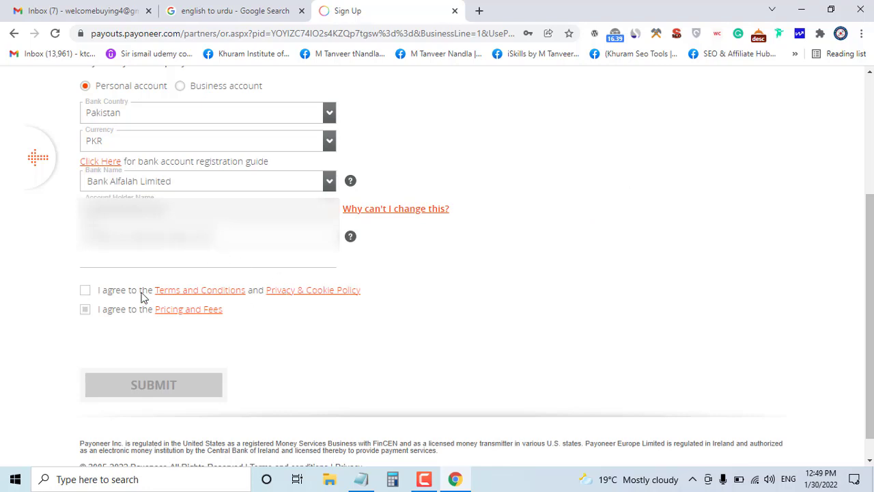
click(85, 290)
click(86, 310)
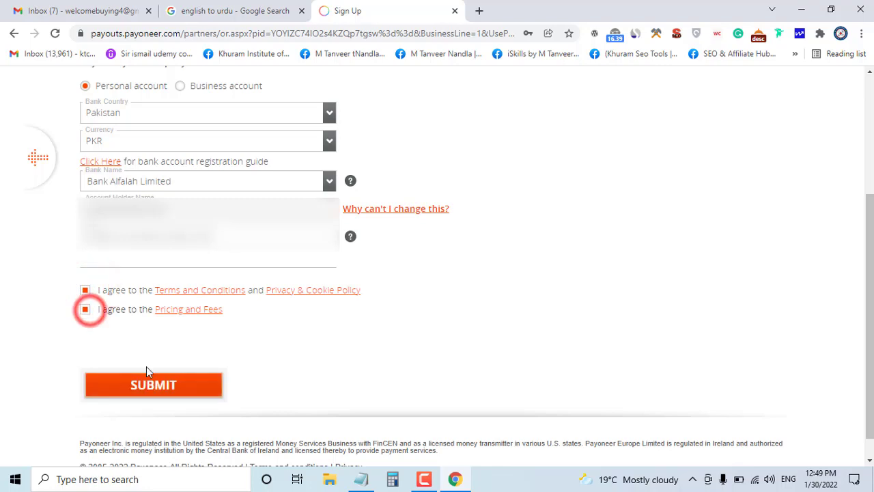
click(156, 386)
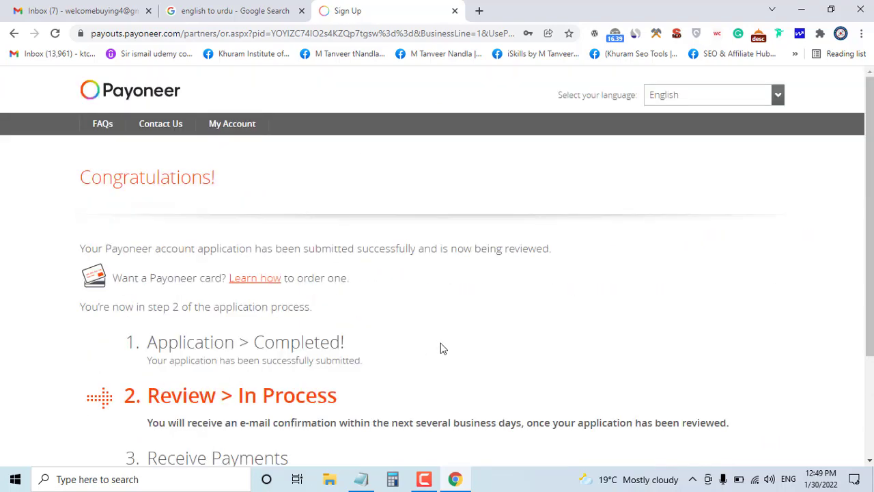
Open the 'Learn how' card-ordering link in a new tab
scroll(441, 348, down, 2)
scroll(433, 373, up, 2)
scroll(350, 286, down, 1)
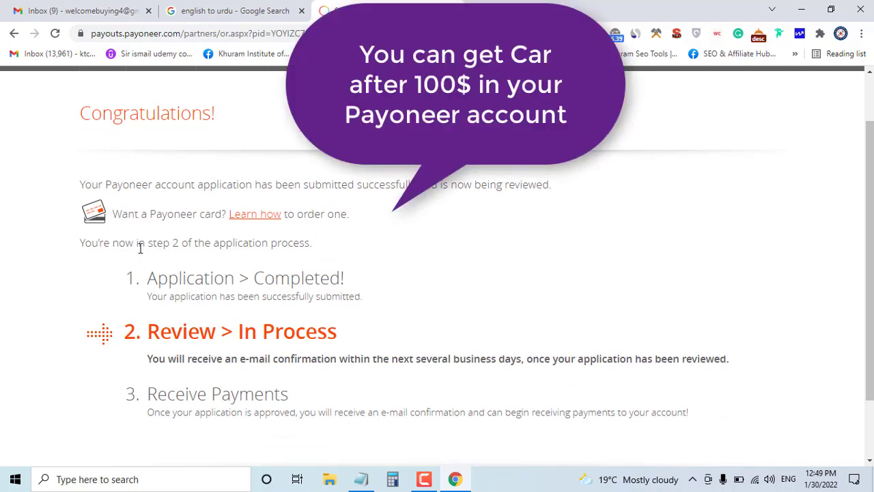
right_click(267, 217)
click(282, 220)
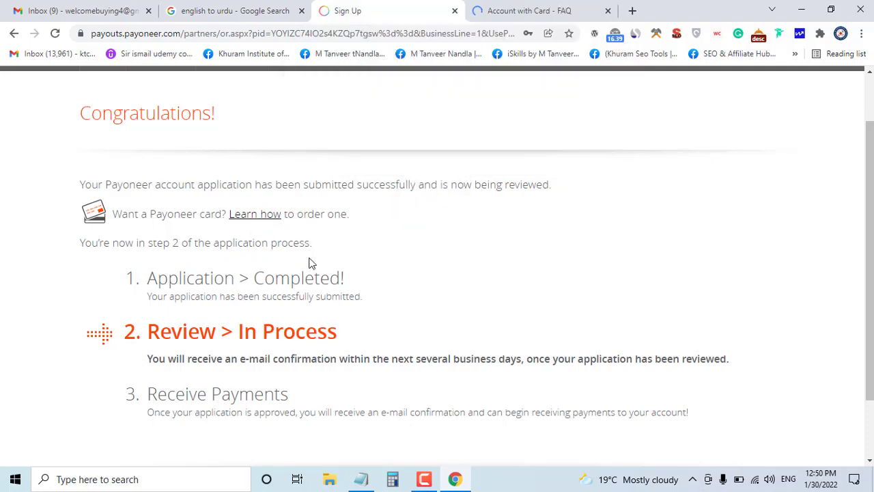
scroll(272, 288, down, 2)
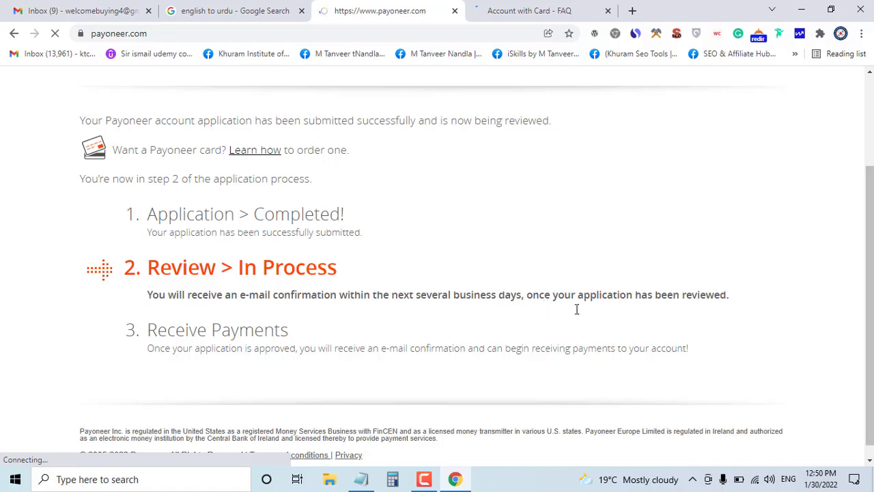
In Gmail, open Payoneer's 'Please verify your email address' message and confirm the address
click(102, 9)
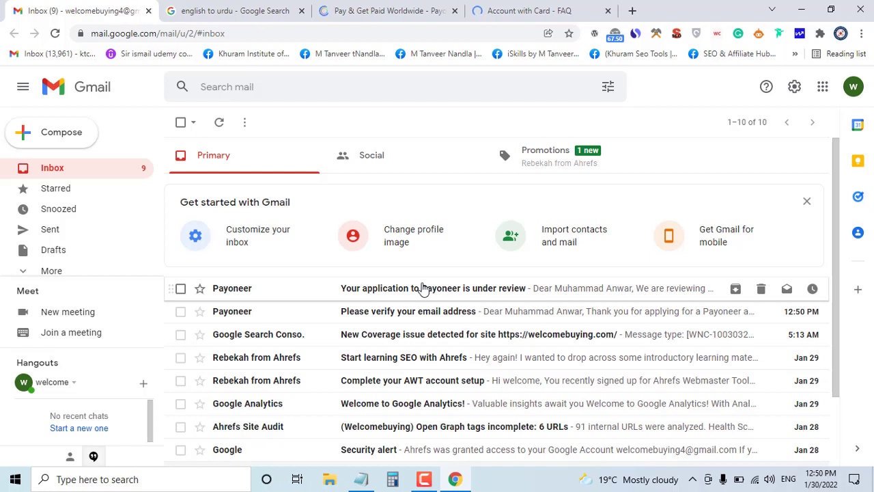
click(410, 320)
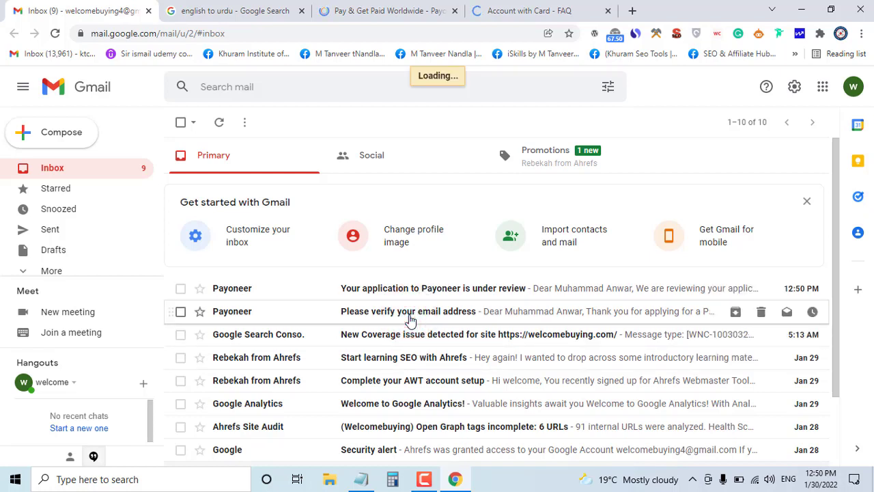
scroll(416, 319, down, 2)
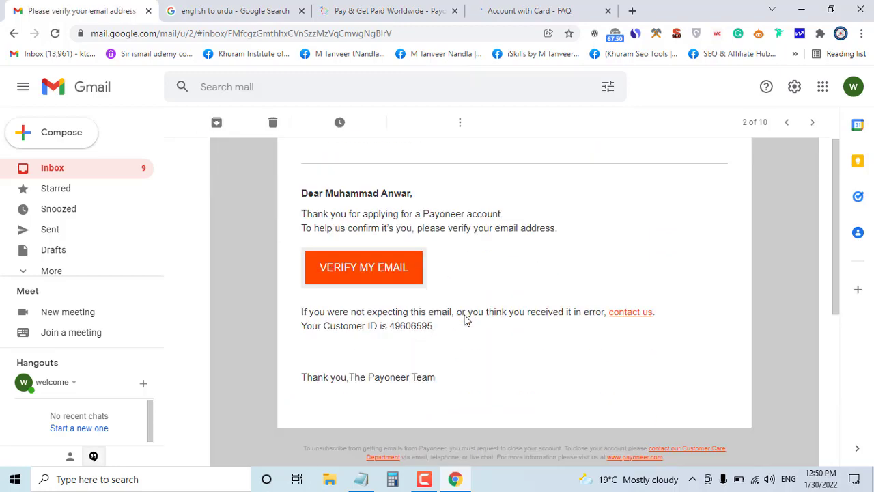
click(399, 280)
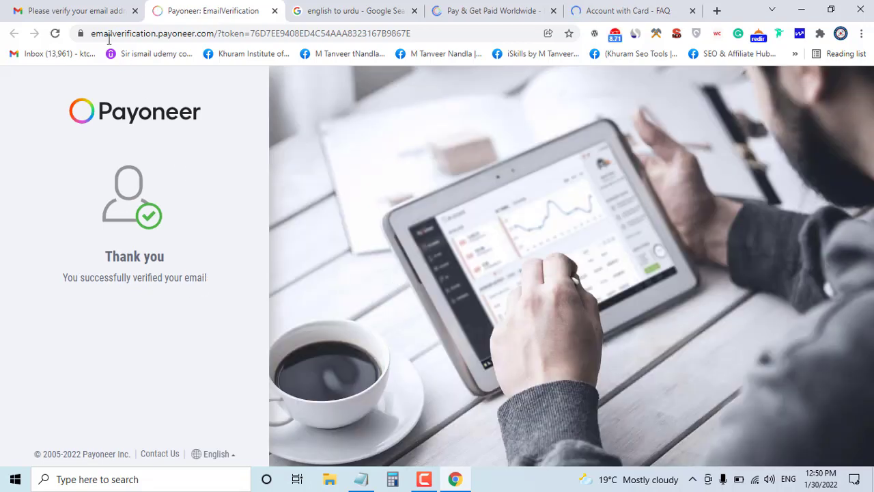
Open the 'Your application to Payoneer is under review' email from the inbox
click(81, 12)
click(89, 170)
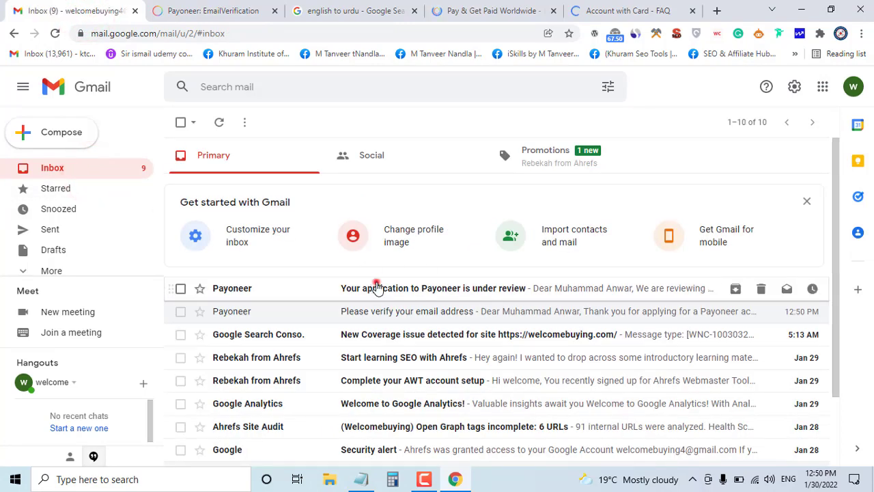
click(376, 287)
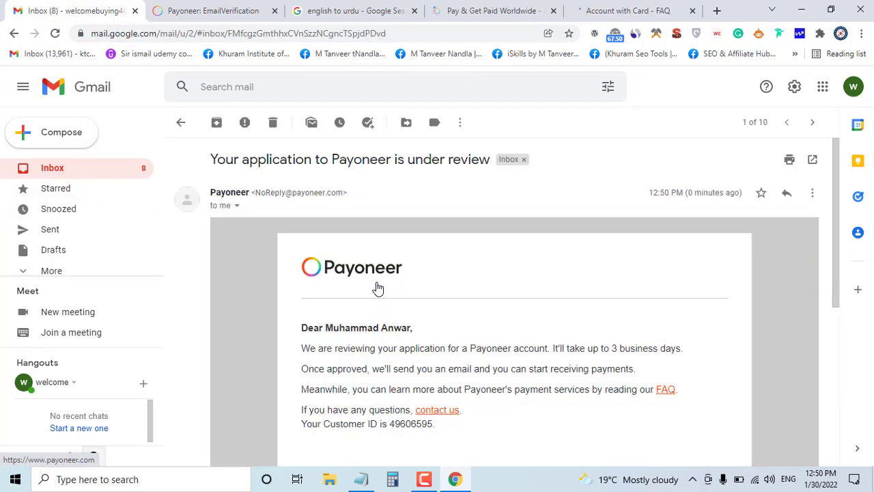
scroll(494, 390, down, 1)
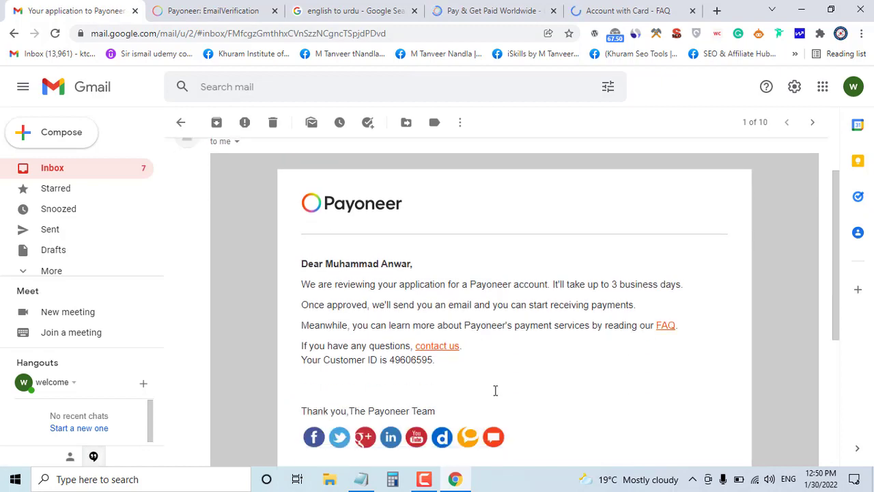